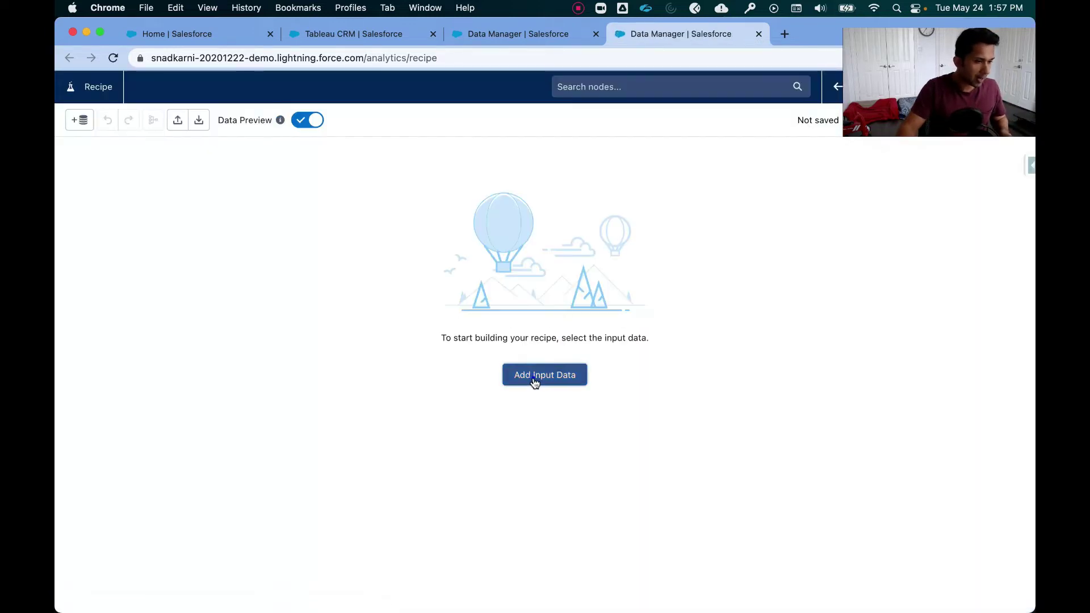
Add the SFDC_LOCAL Opportunity object as an input, confirming its Amount and OwnerId columns are included
click(538, 376)
click(863, 174)
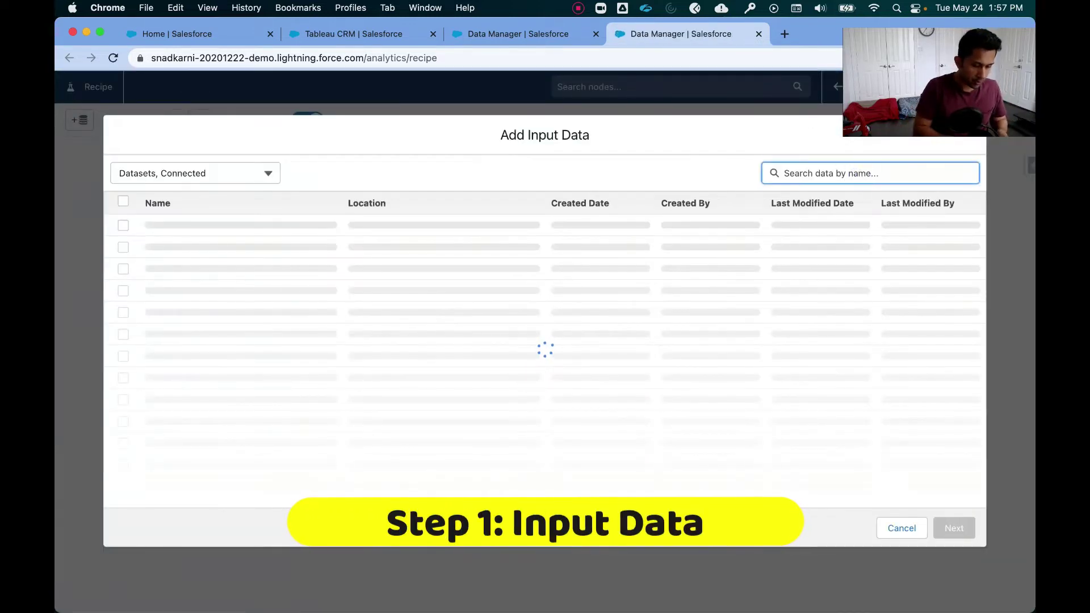
text(Opport)
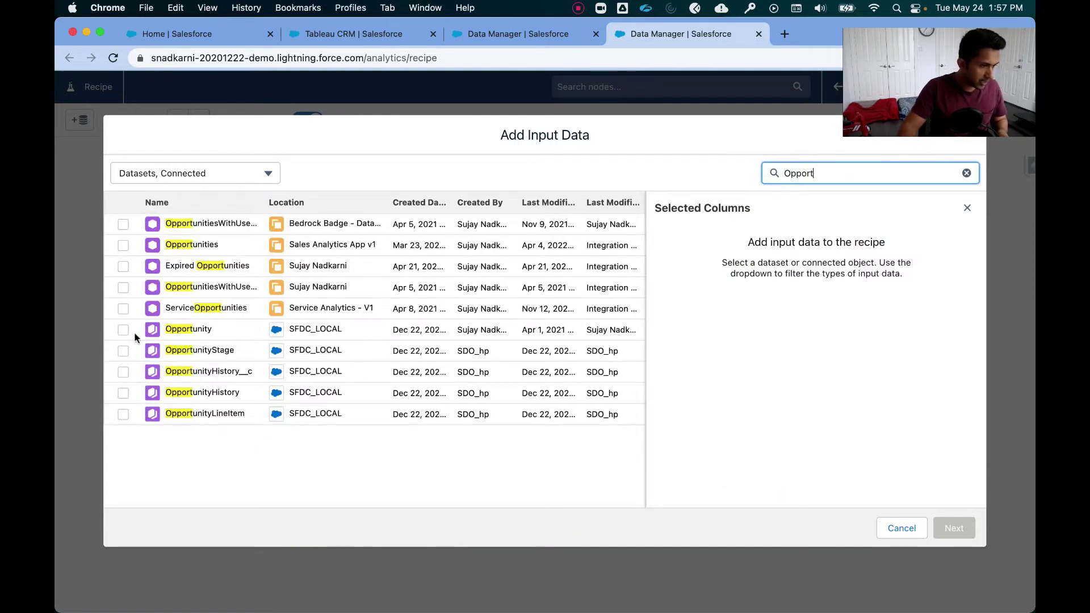
click(120, 330)
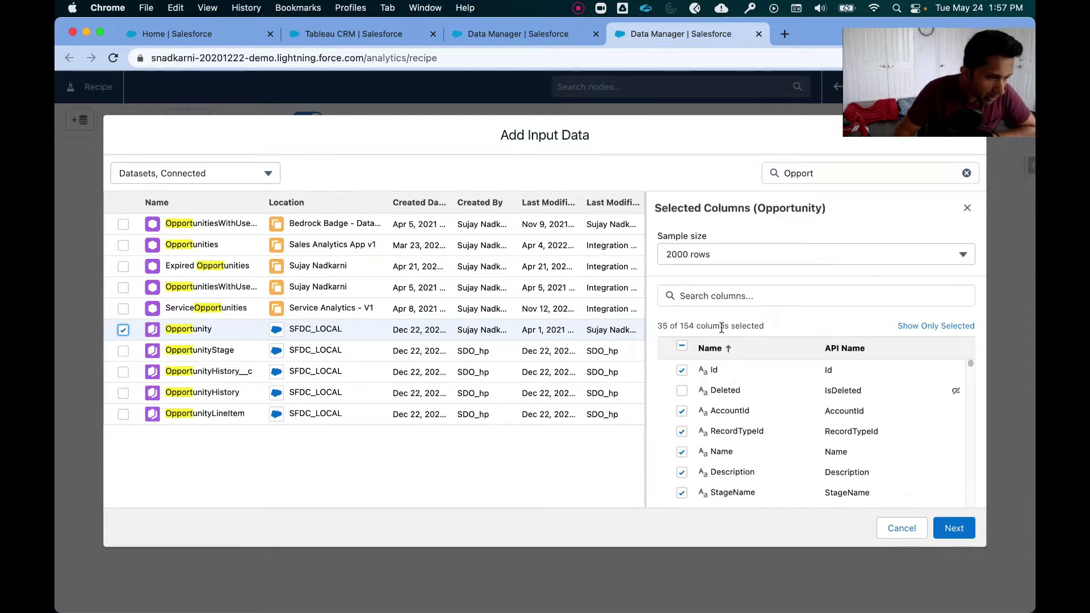
click(773, 295)
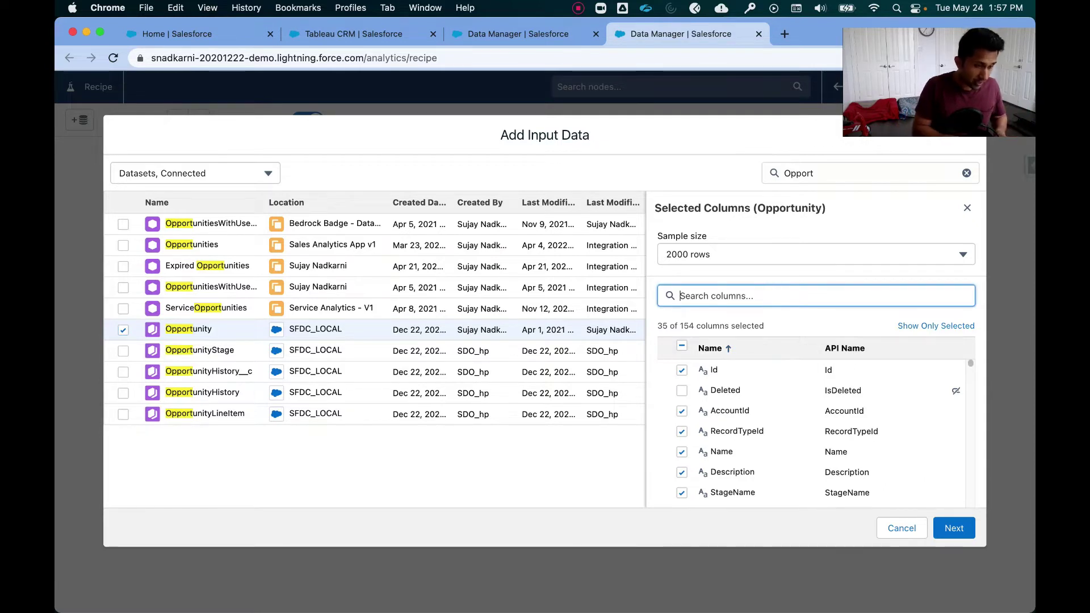
text(Amo)
key(BackSpace)
key(BackSpace)
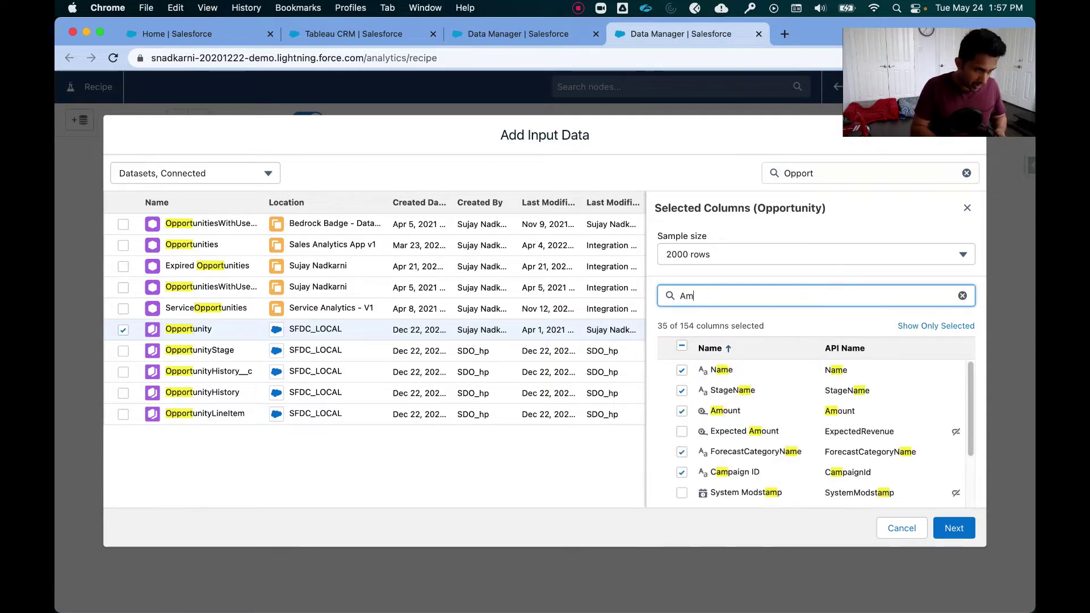
key(BackSpace)
key(BackSpace)
text(Owner)
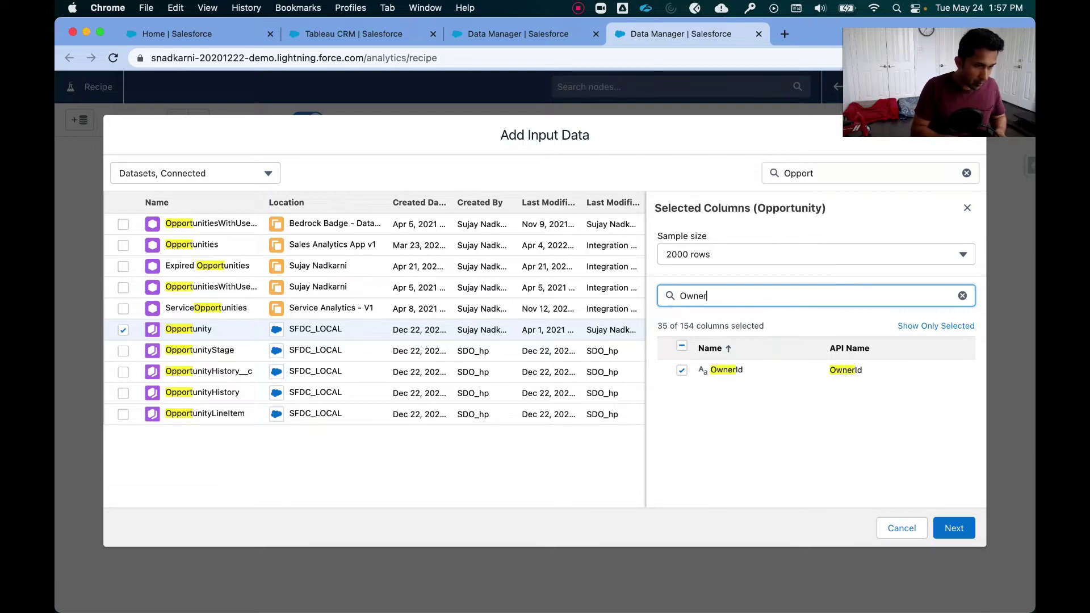
click(957, 531)
Choose the User object from SFDC_LOCAL as a new input source
click(259, 262)
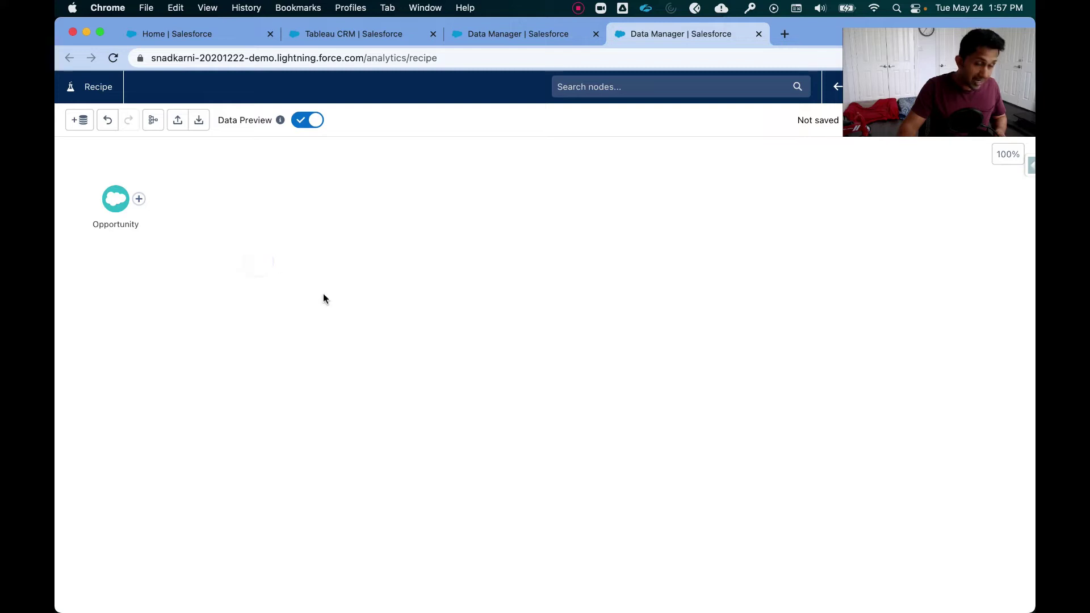
click(76, 119)
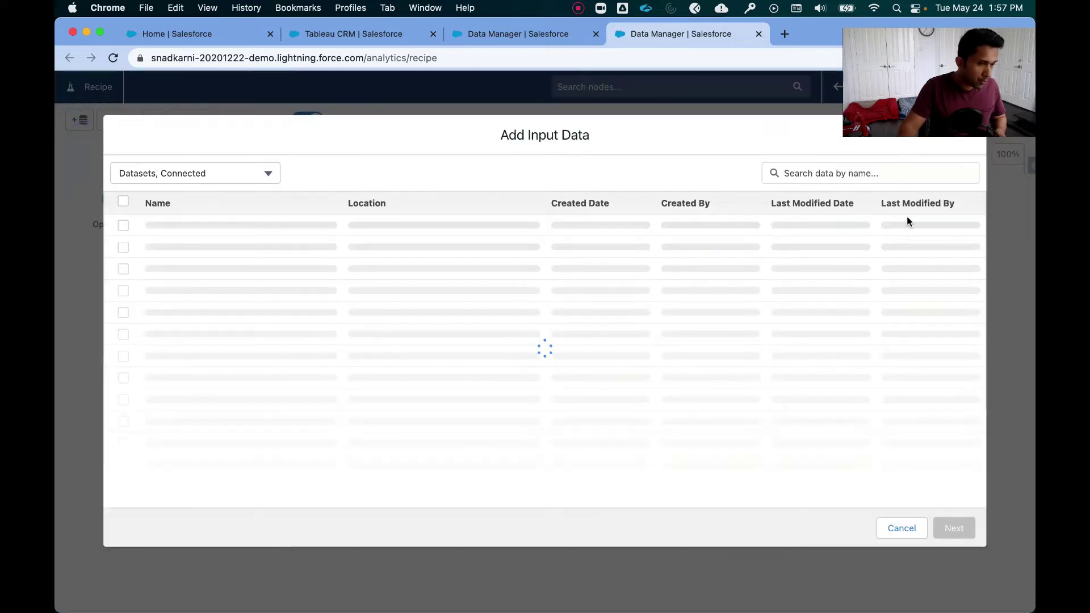
click(862, 170)
text(User)
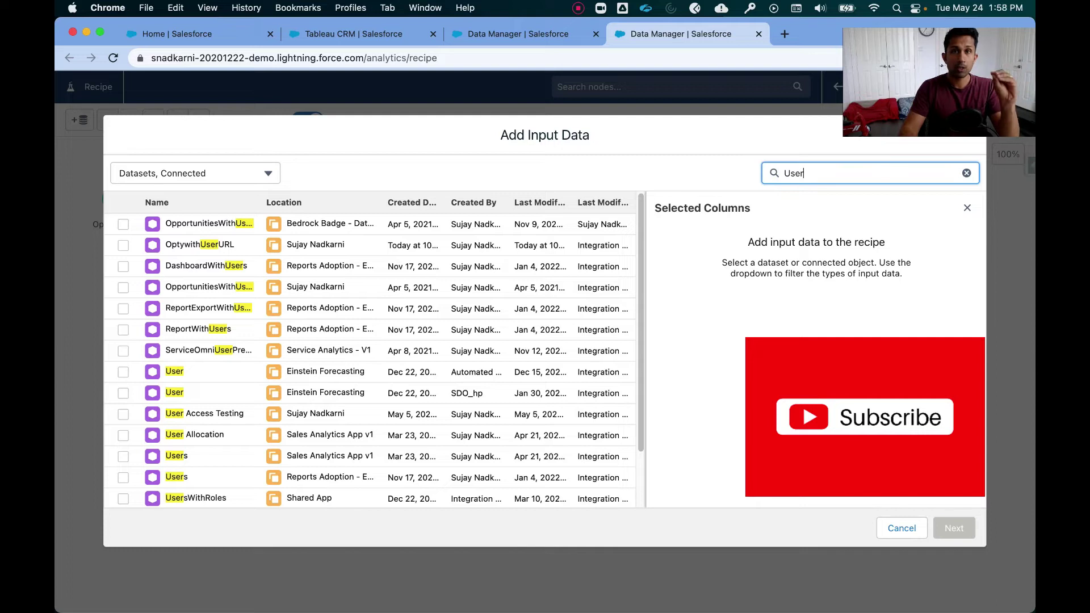
scroll(345, 424, down, 3)
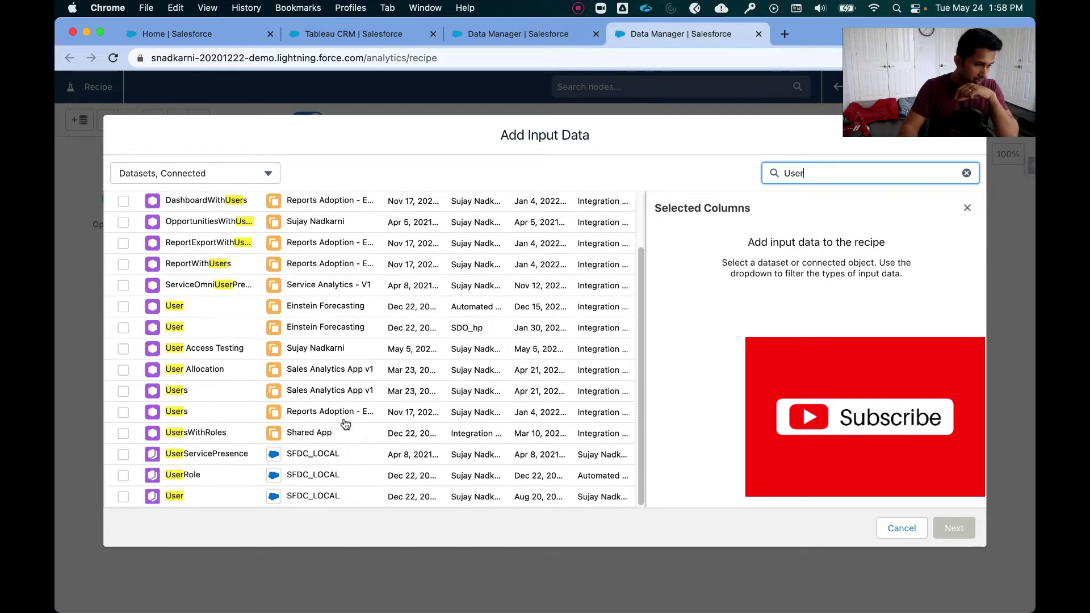
click(123, 497)
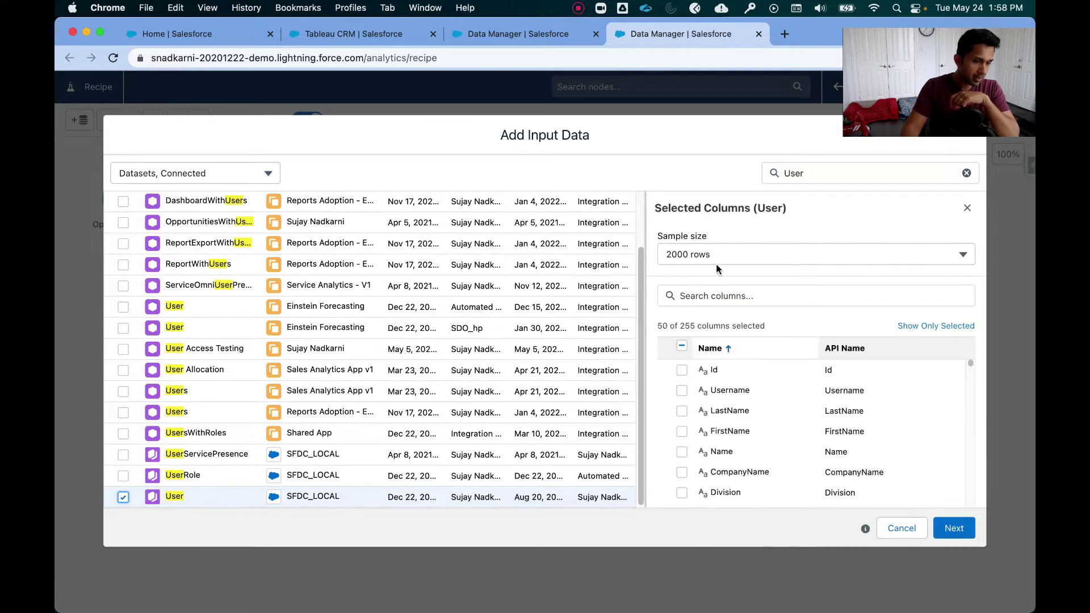
Include the FullPhotoUrl column and add the User input to the recipe
click(956, 328)
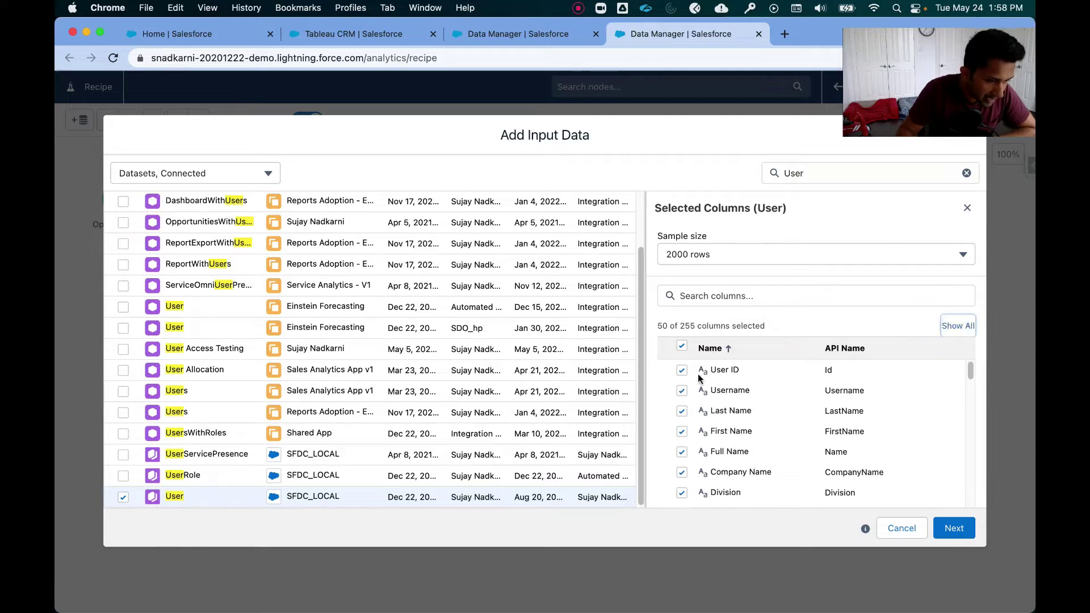
scroll(738, 409, down, 5)
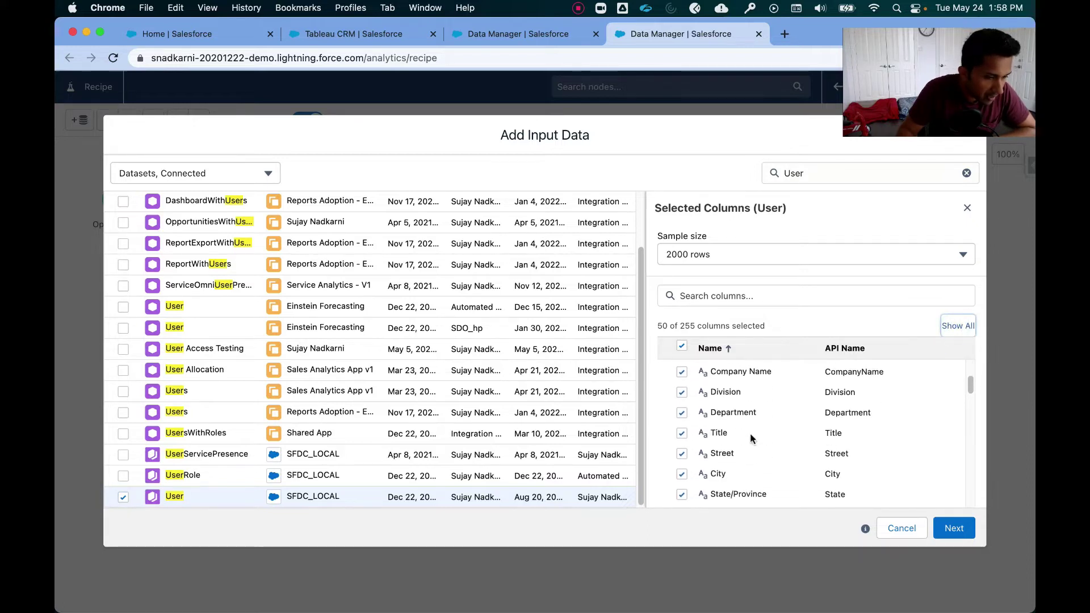
click(750, 297)
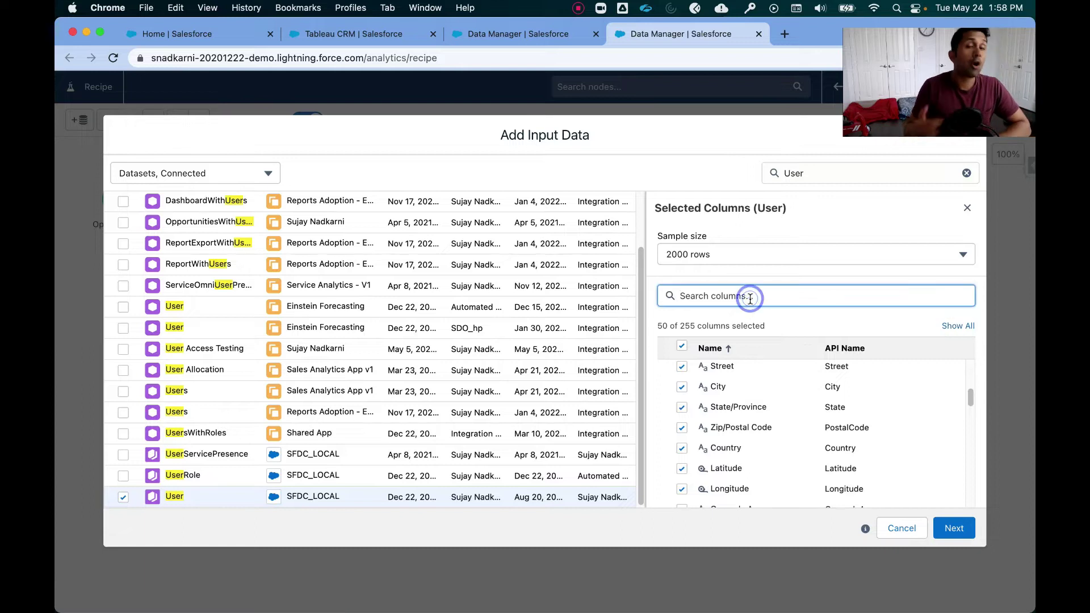
text(p)
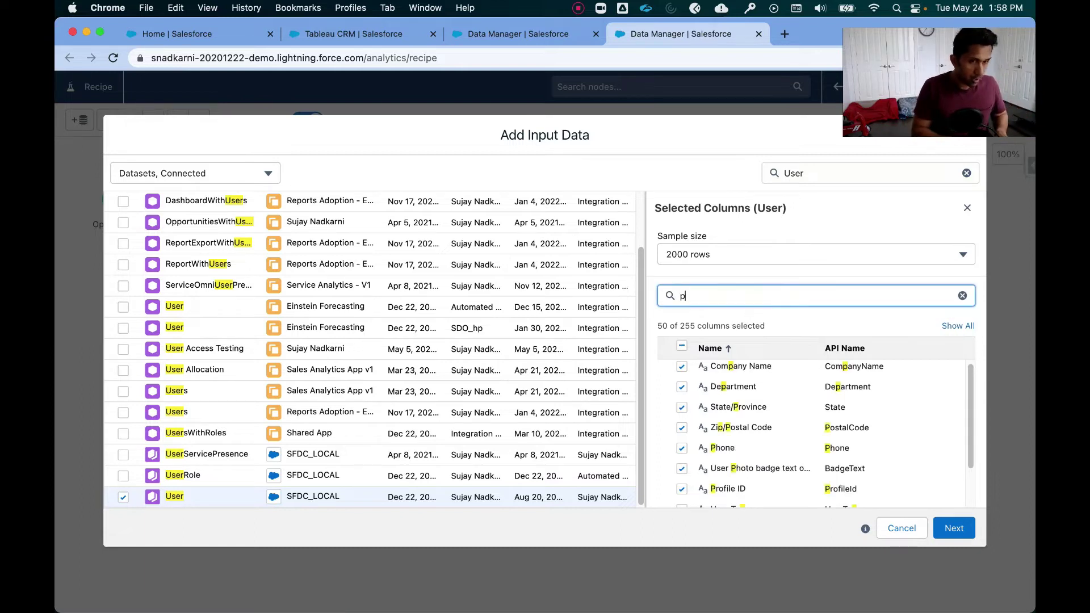
key(BackSpace)
text(pr)
key(BackSpace)
key(BackSpace)
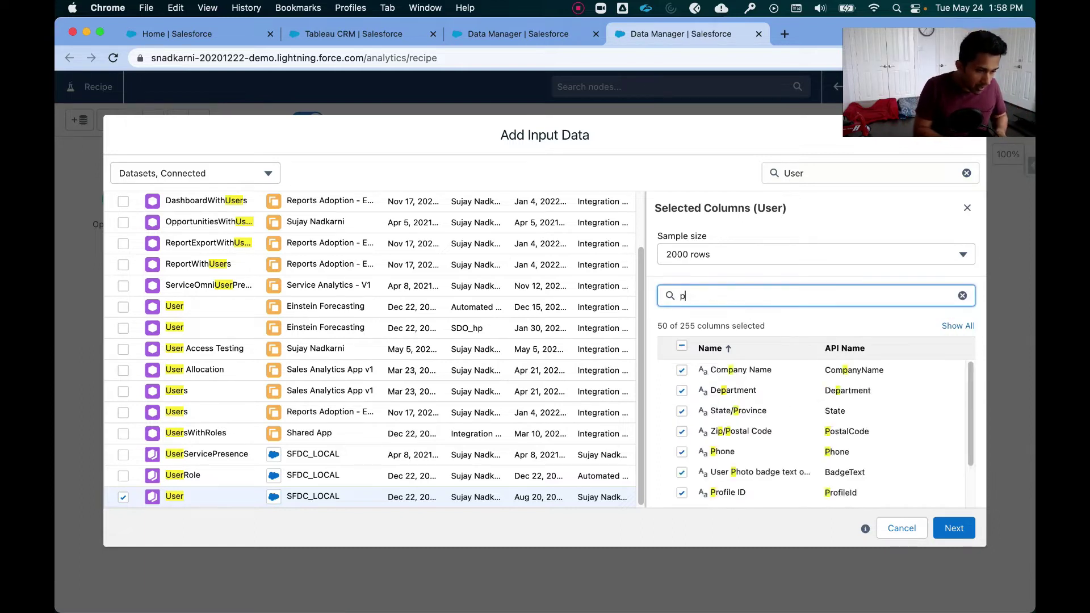
text(url)
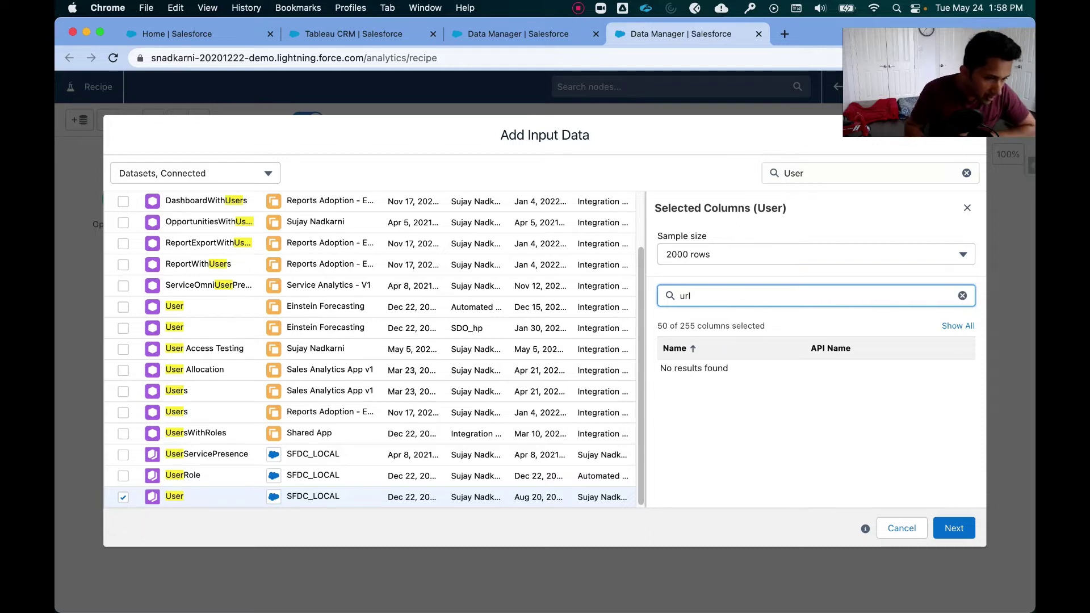
click(965, 326)
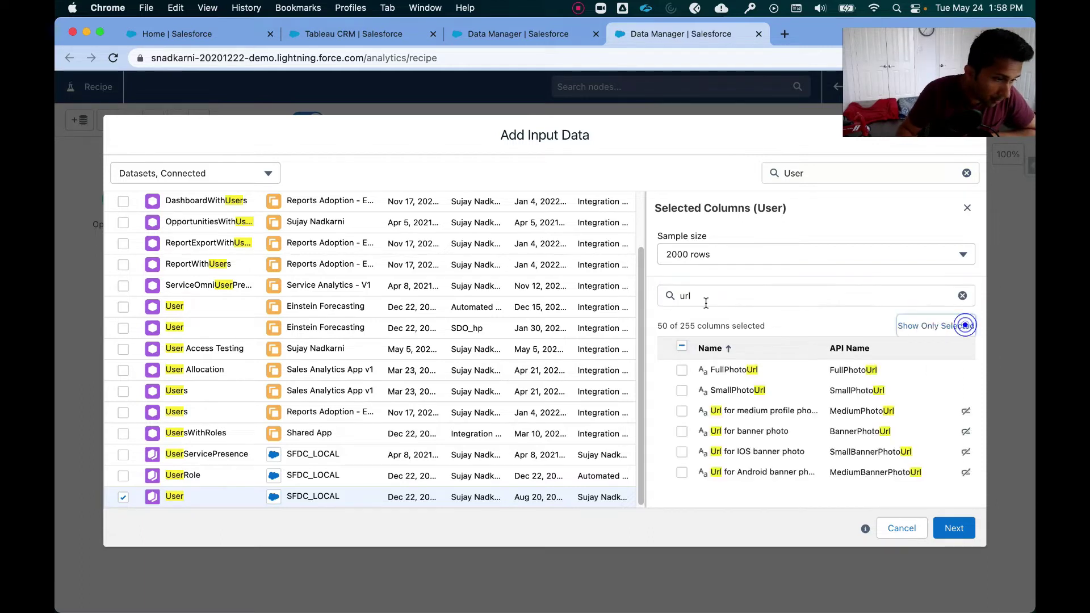
click(719, 295)
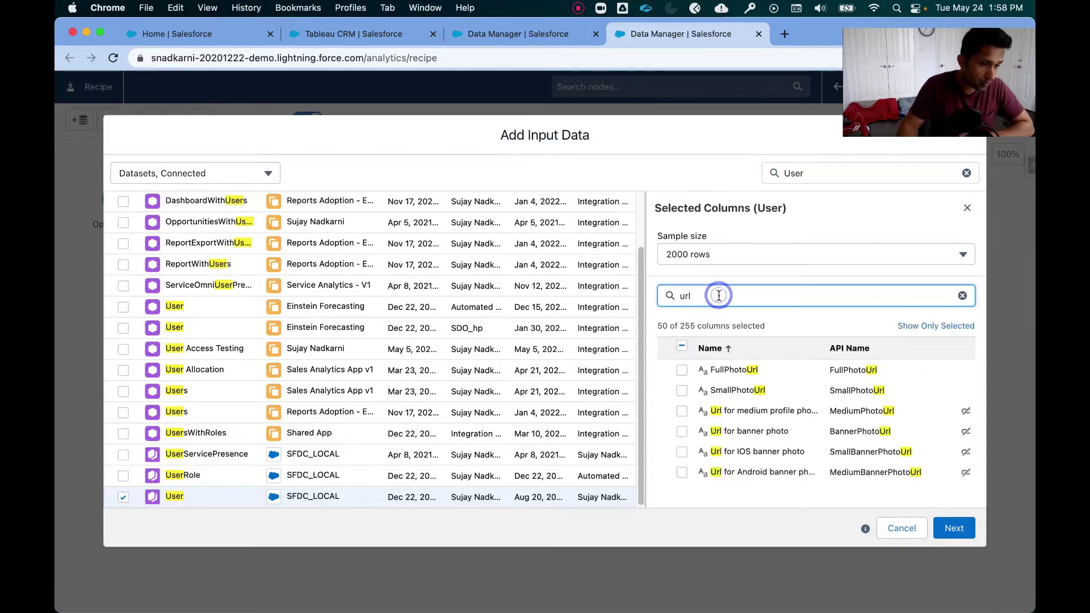
click(681, 371)
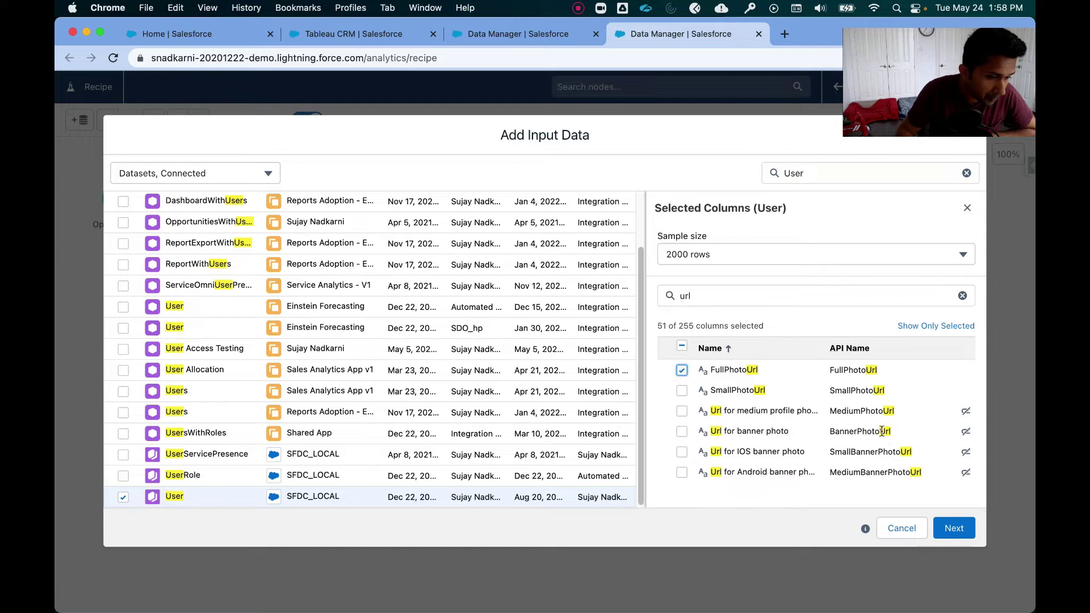
click(951, 536)
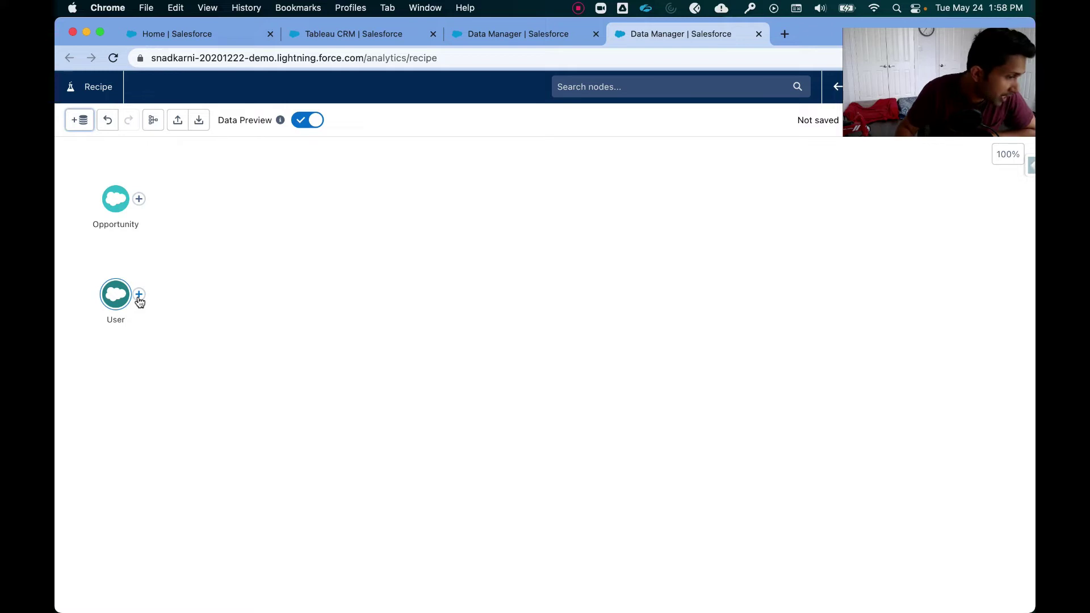
Connect the User node to Opportunity with a Join
drag(139, 302, 141, 208)
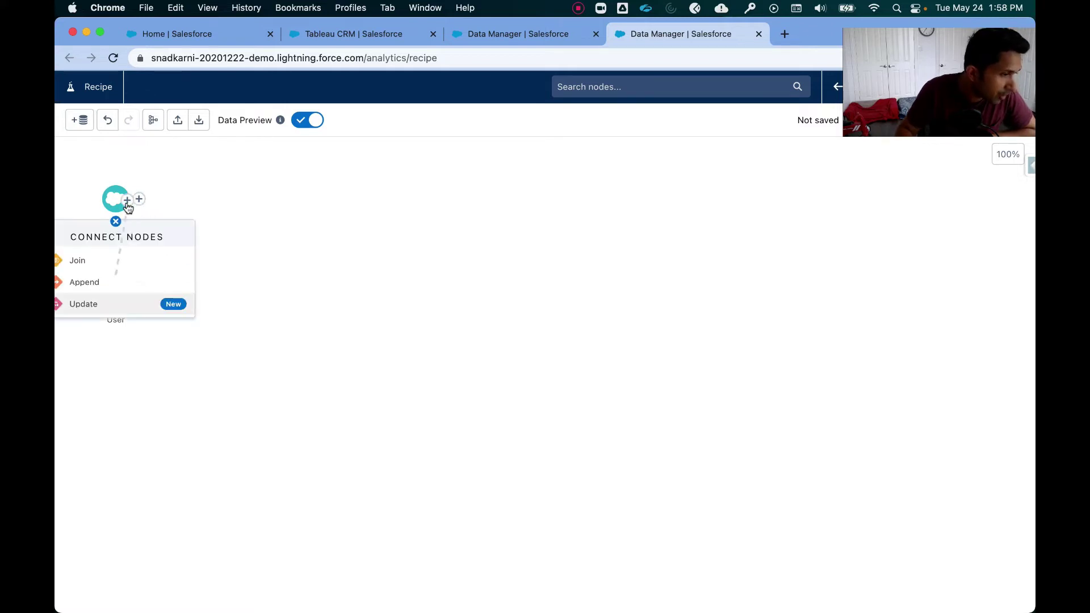
key(Escape)
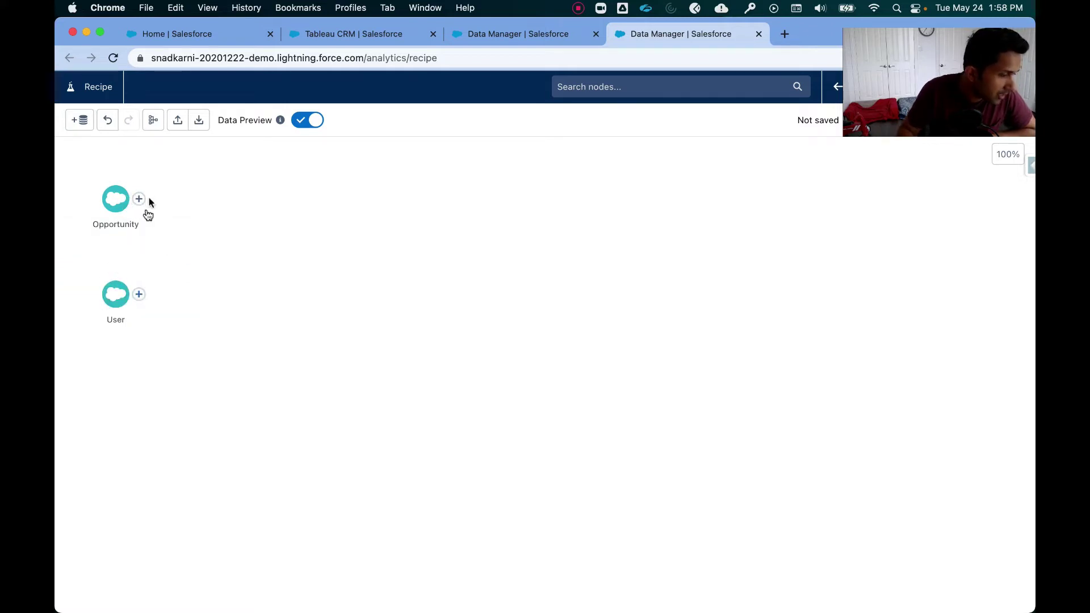
drag(139, 294, 127, 208)
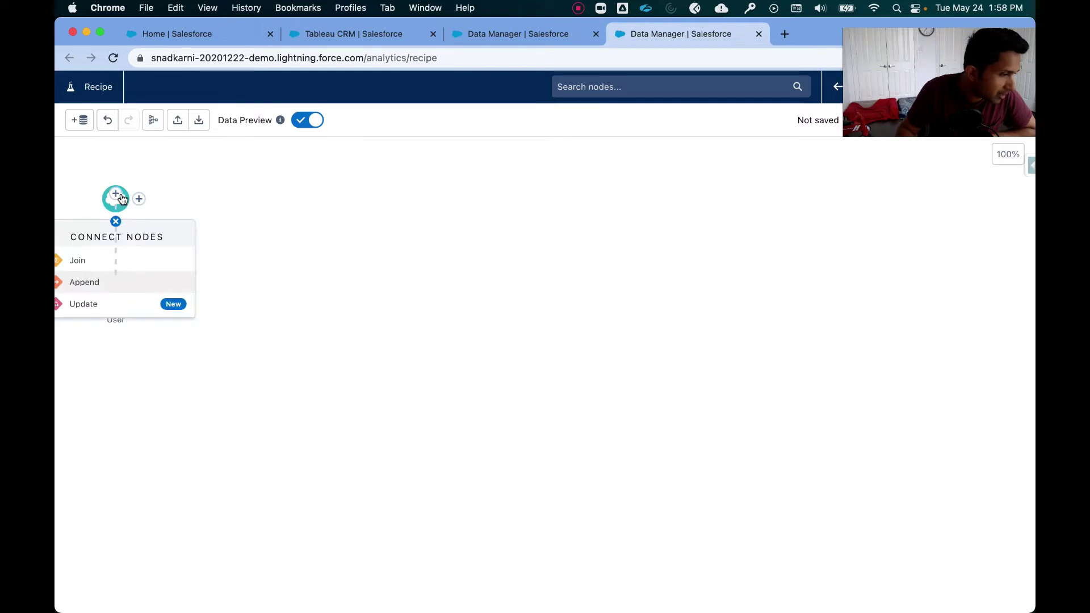
key(Escape)
drag(141, 299, 118, 205)
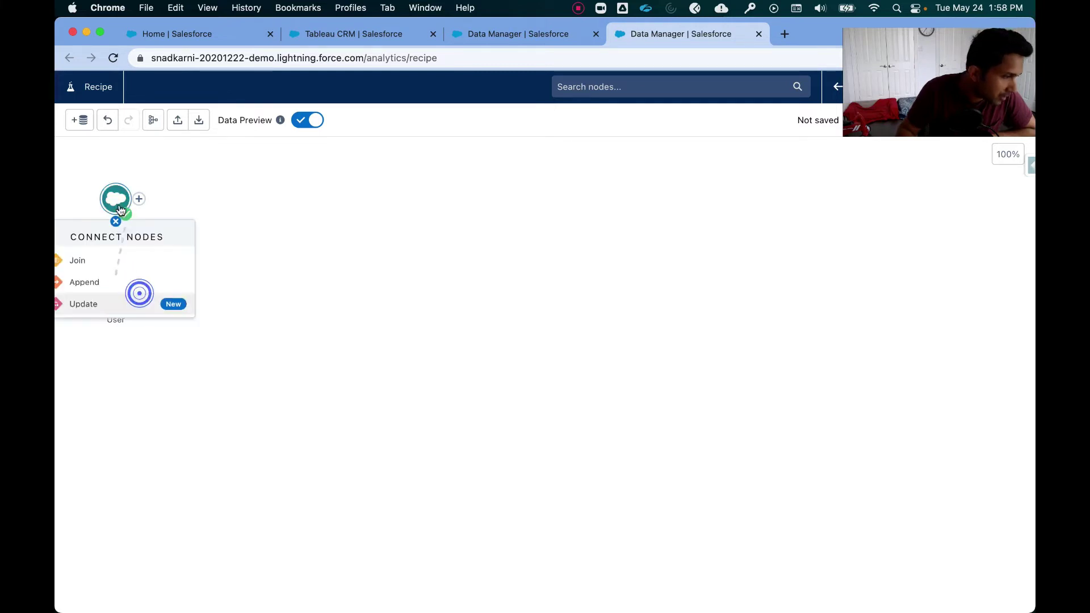
click(79, 261)
scroll(363, 475, down, 5)
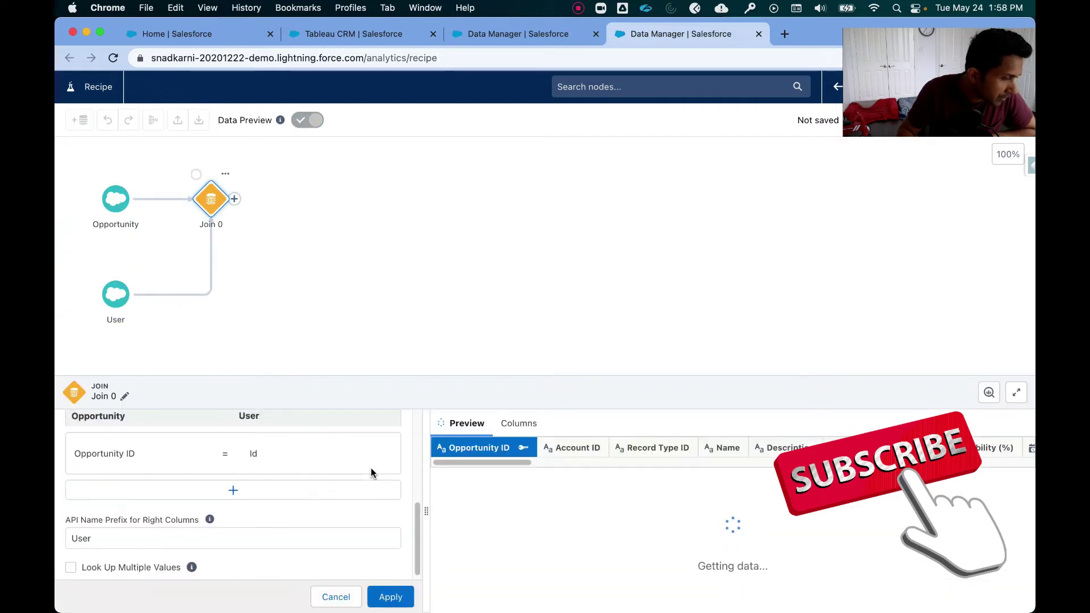
scroll(171, 486, up, 1)
Set the join key to Opportunity Owner ID matching User Id
click(129, 482)
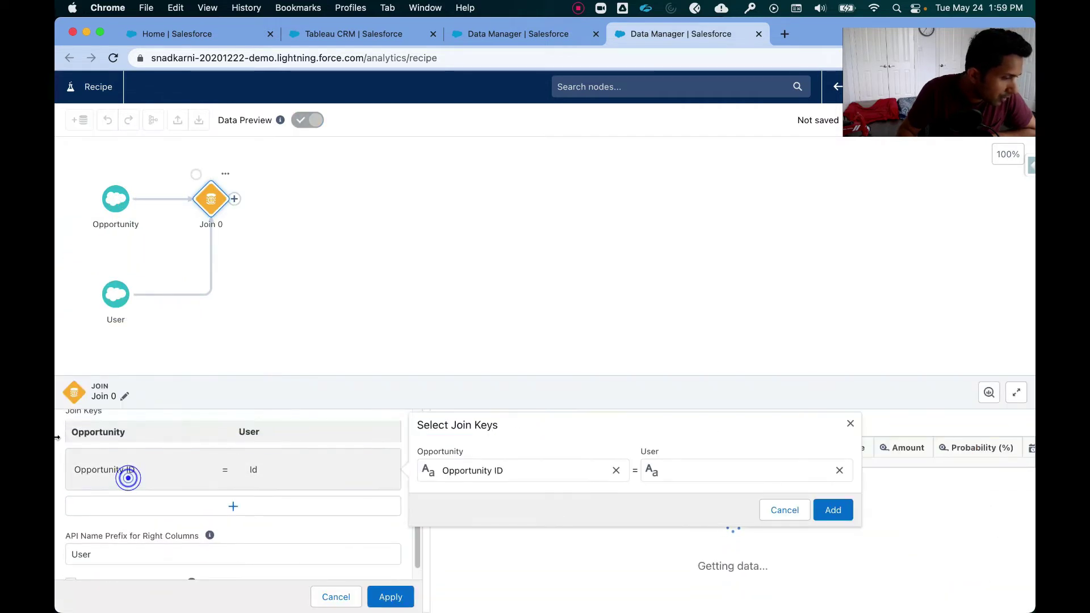
click(615, 471)
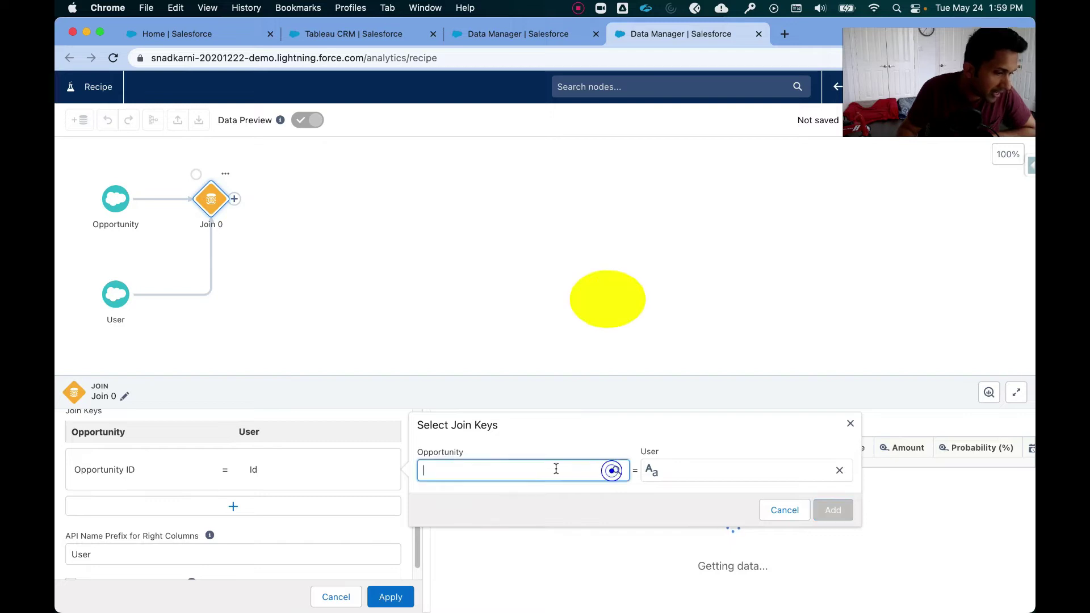
text(owner)
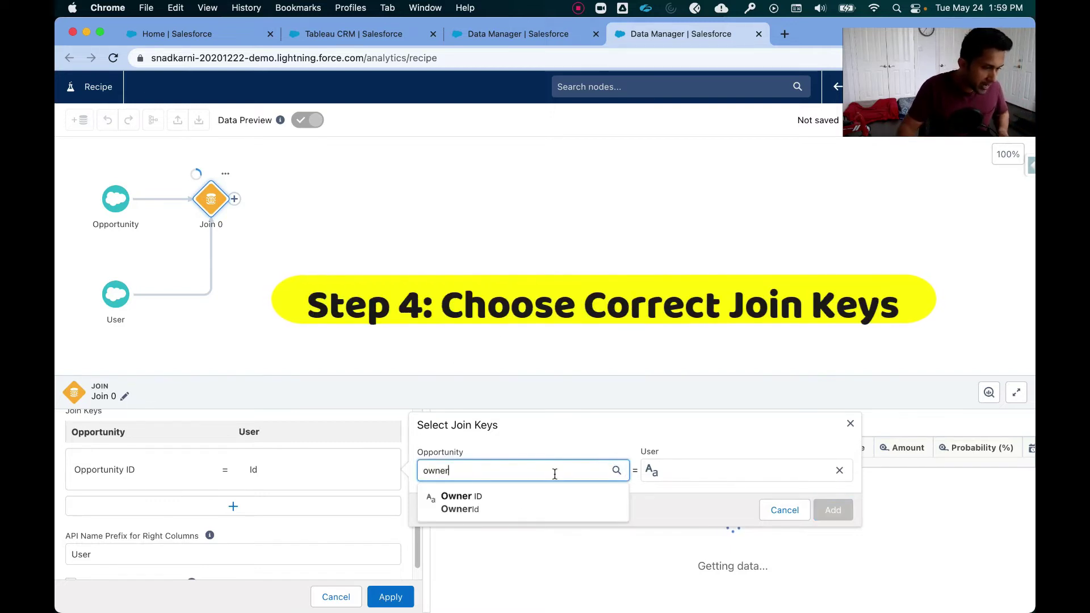
click(489, 506)
click(815, 471)
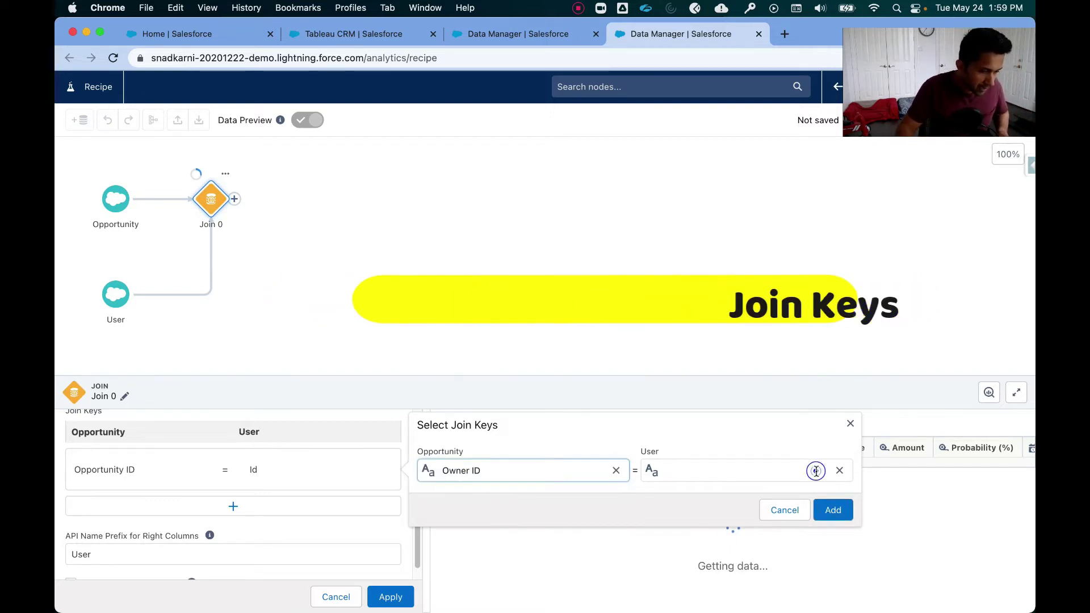
click(839, 470)
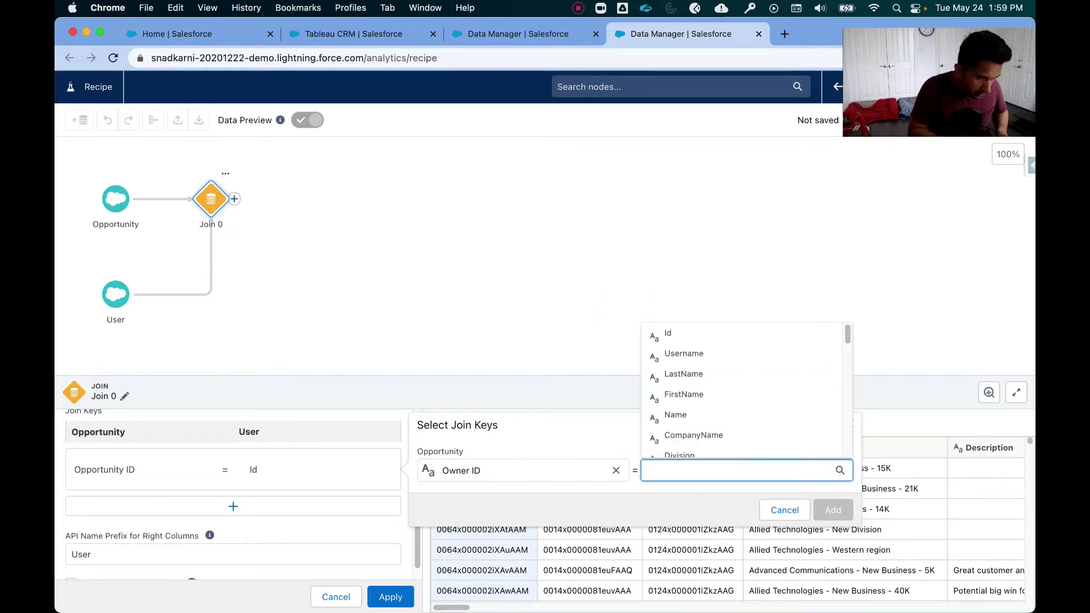
click(673, 335)
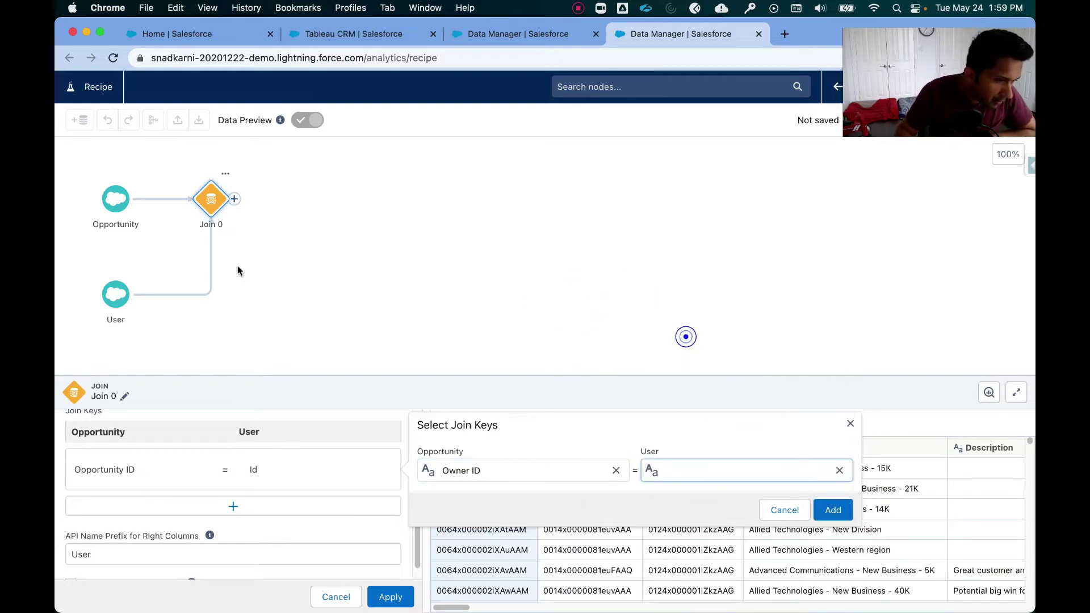
click(833, 510)
Add an Output node after Join 0 with dataset label and API name OpportunityWithUserProfilePic
click(234, 202)
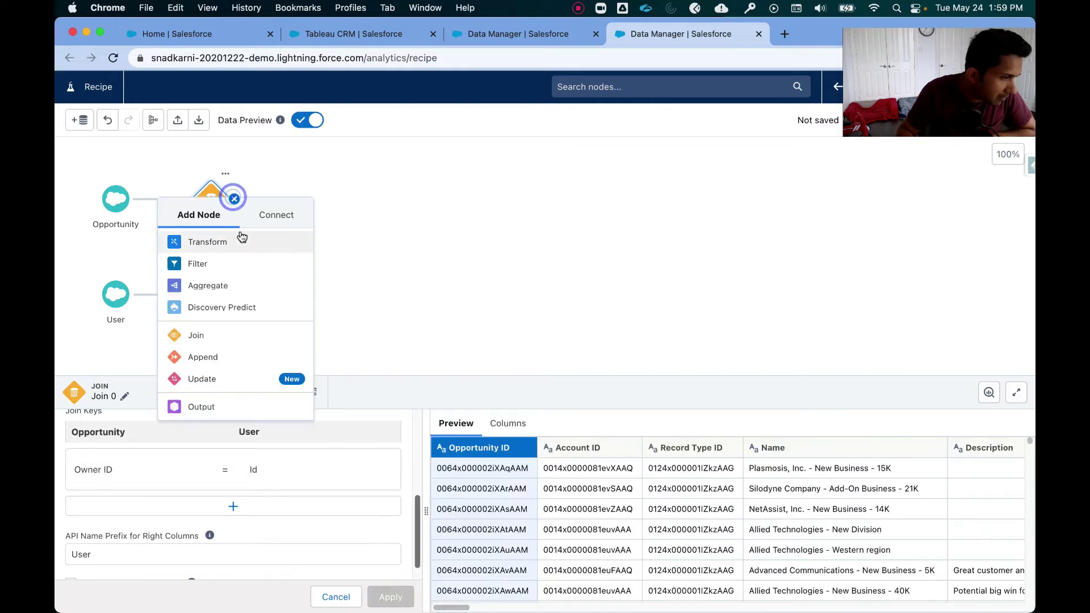
click(199, 408)
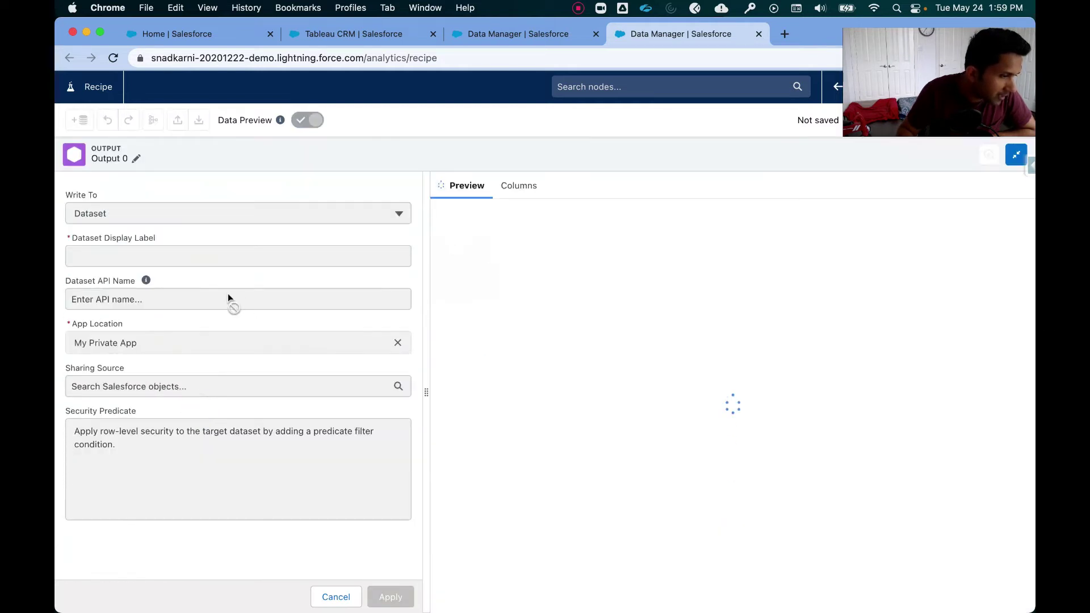
click(189, 256)
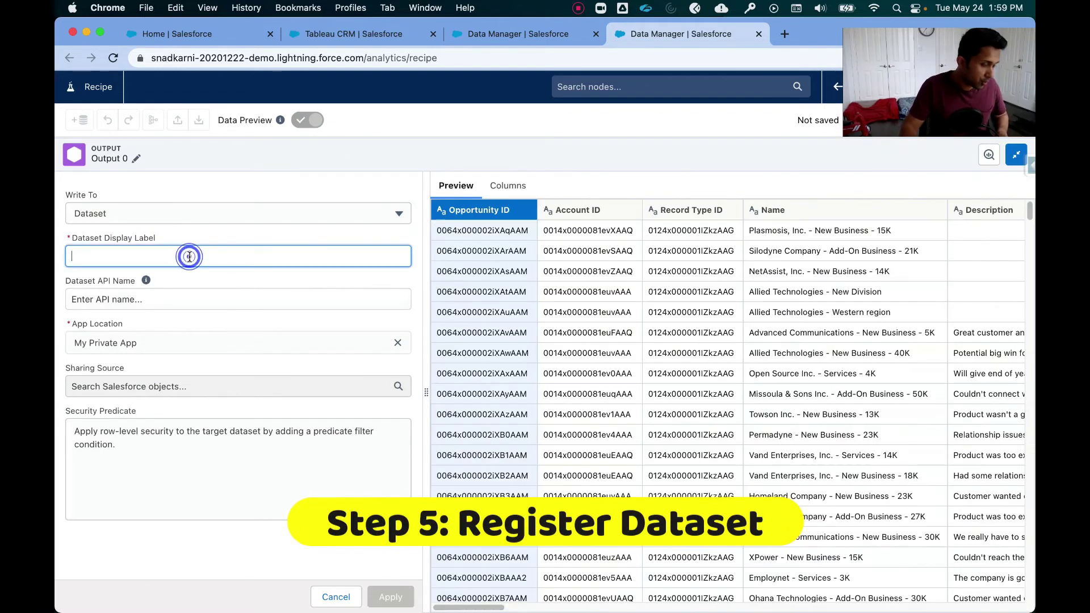
text(Opportunity)
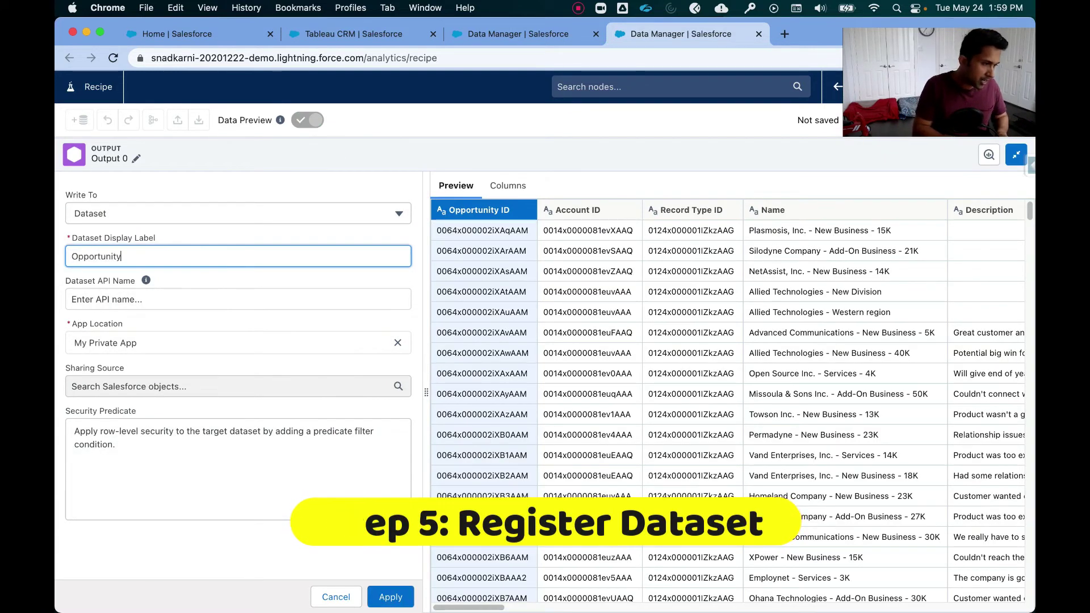
text(With UserProfilePic)
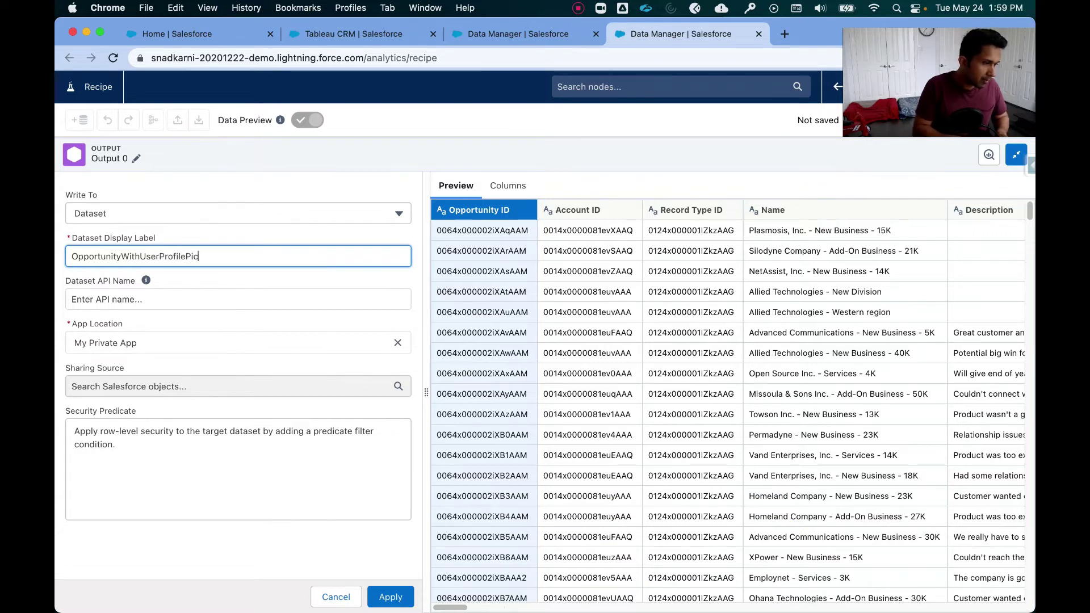
key(Tab)
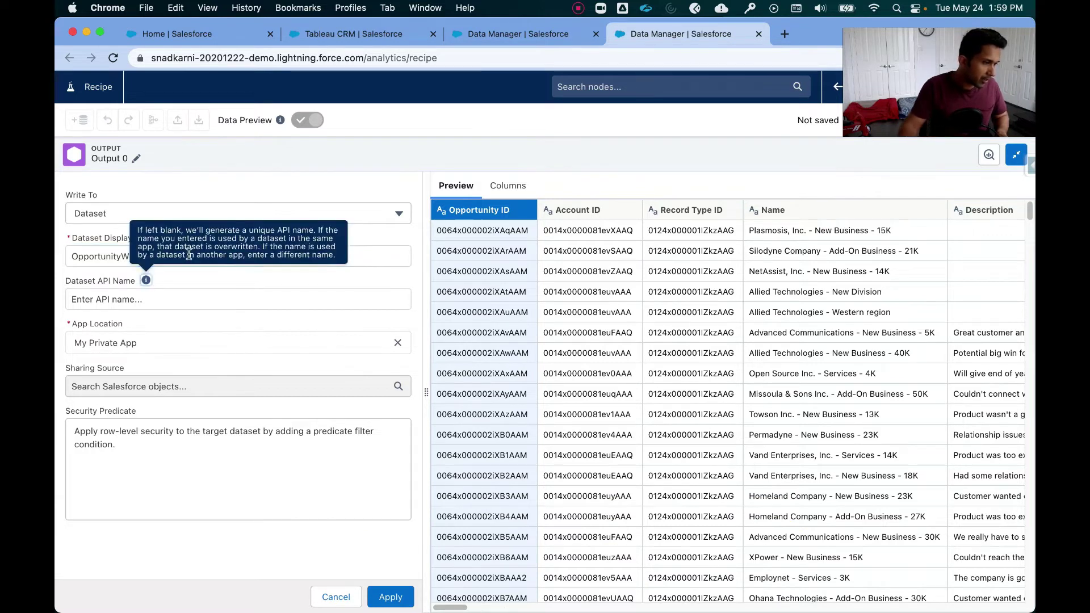
key(Tab)
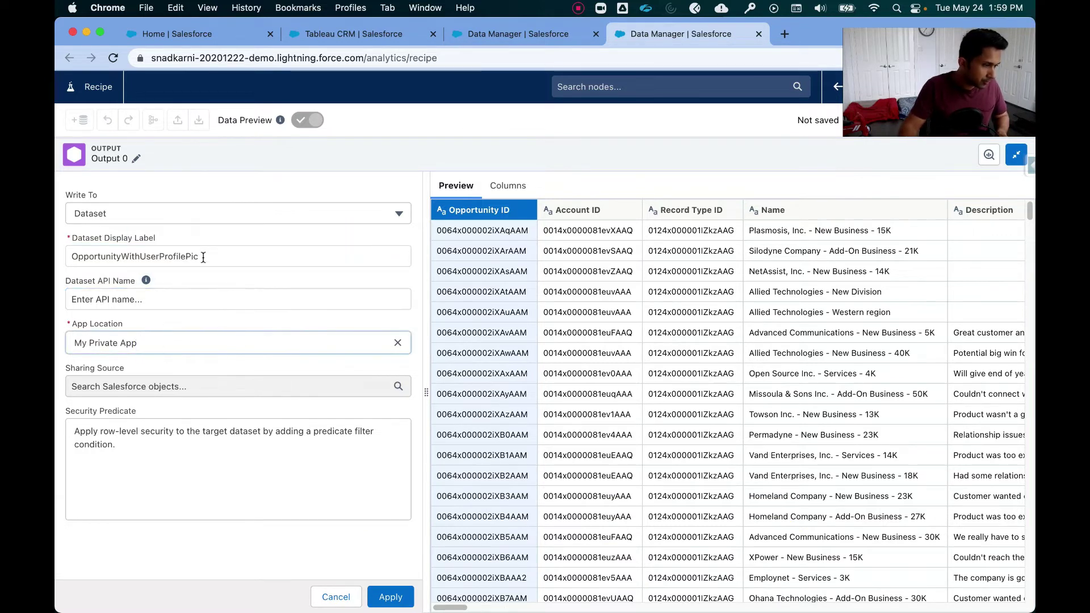
key(shift+Tab)
key(shift+Tab)
key(cmd+c)
click(166, 302)
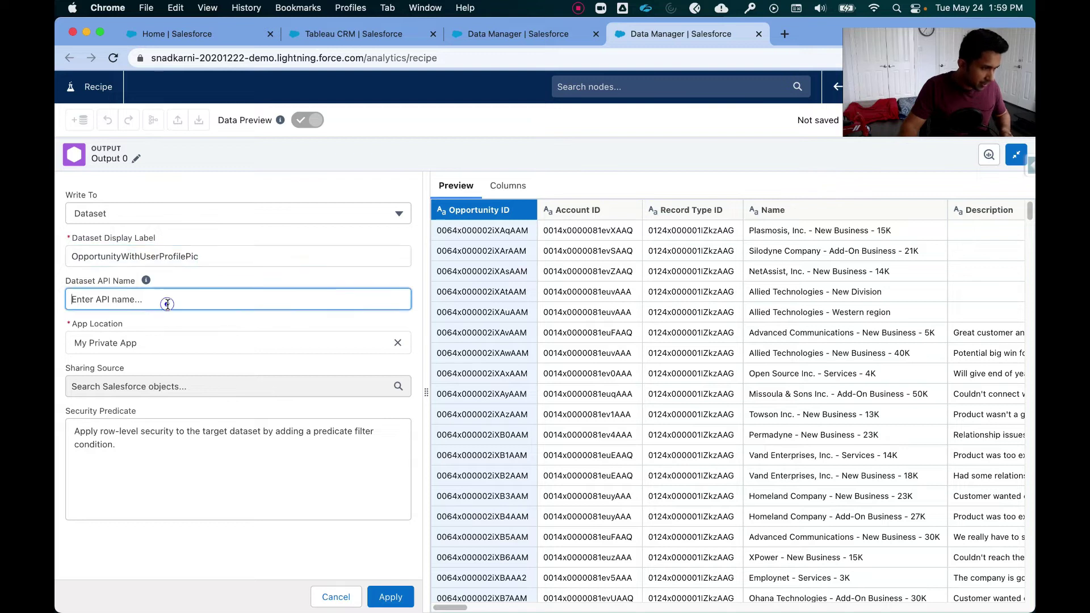
key(cmd+v)
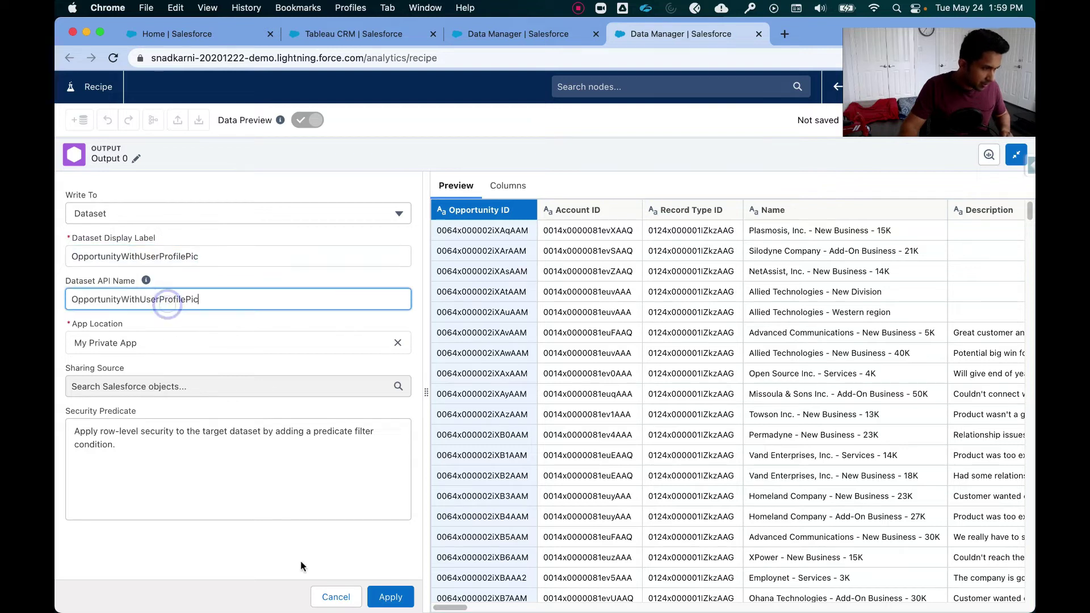
click(397, 596)
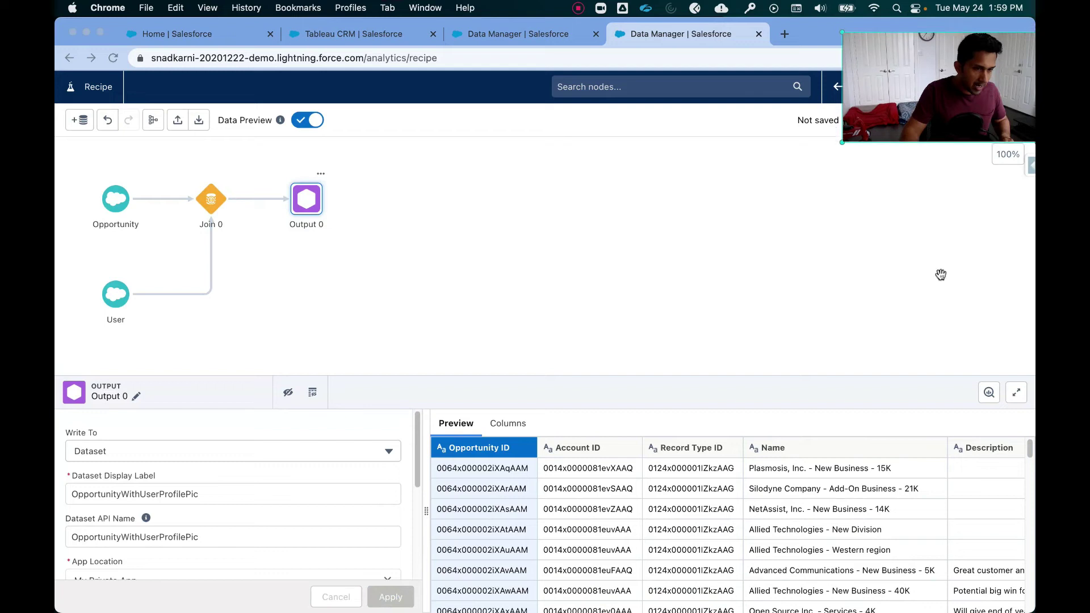
drag(941, 274, 993, 540)
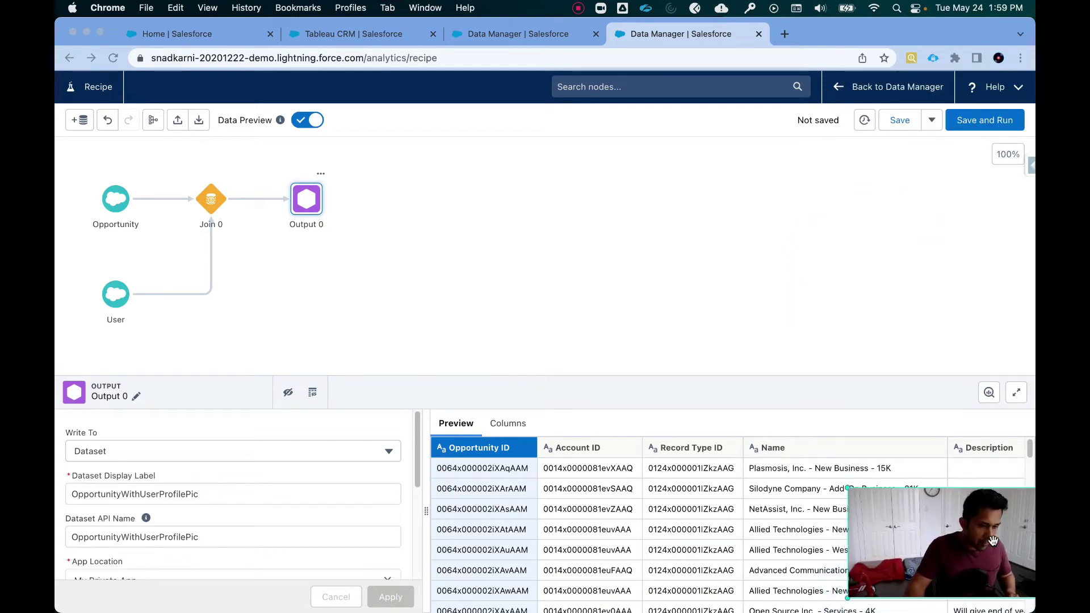
Save and run the recipe under the name OpportunityWithUserProfilePic
click(997, 126)
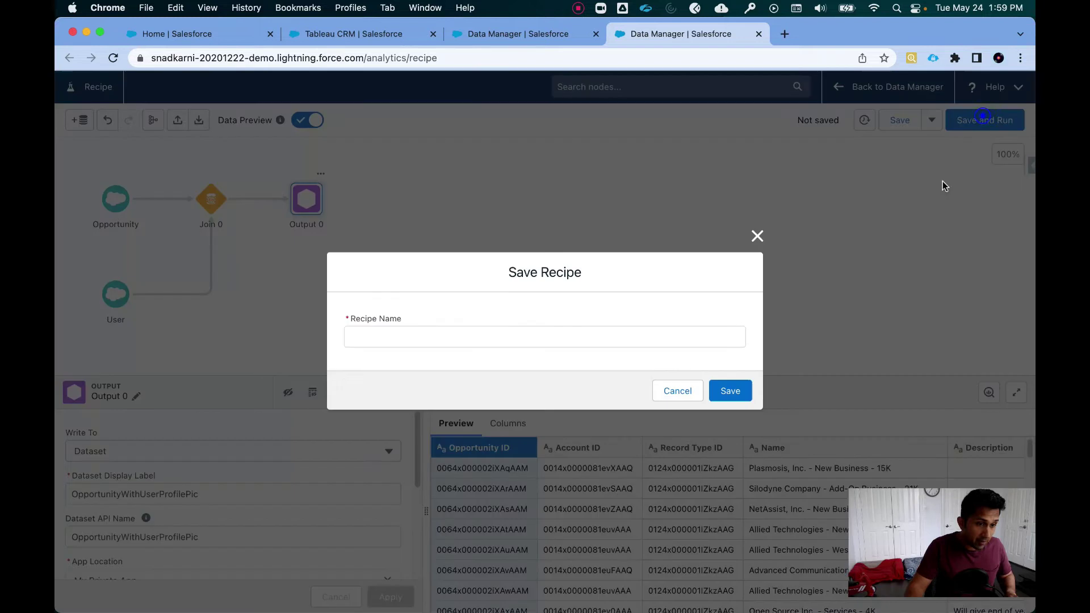
click(494, 337)
key(super+v)
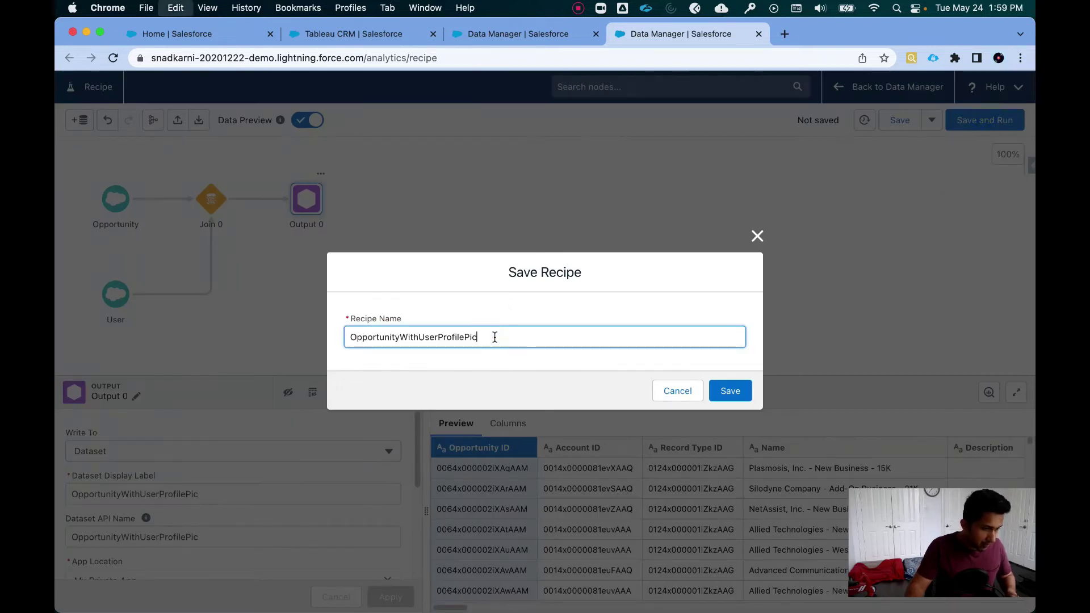
click(728, 391)
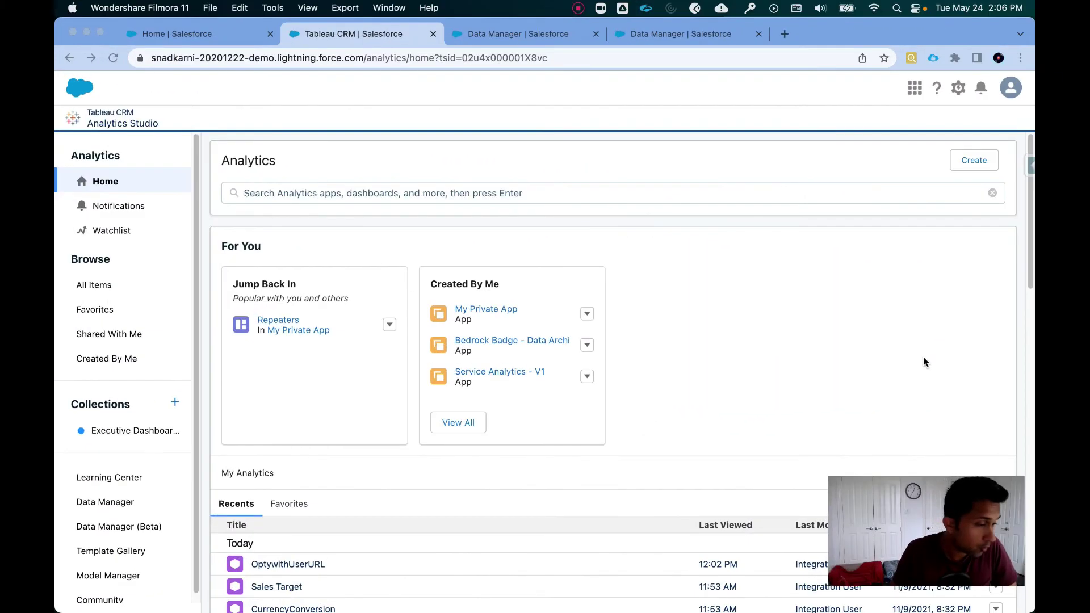
Search Analytics Studio for OpportunityWithUserProfilePic and open the dataset in a new lens
click(859, 316)
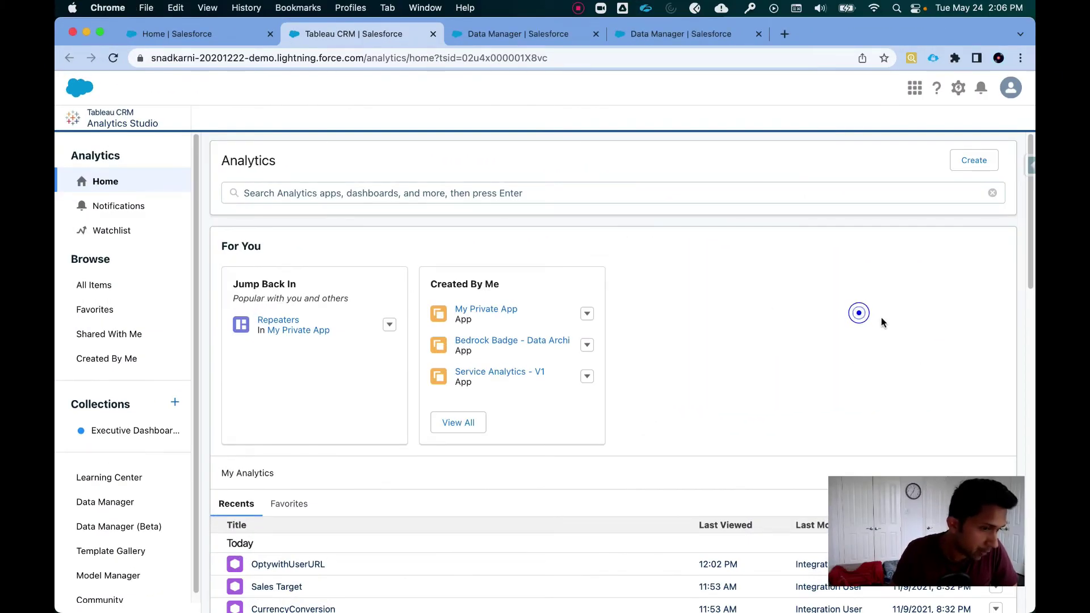
click(401, 195)
key(super+v)
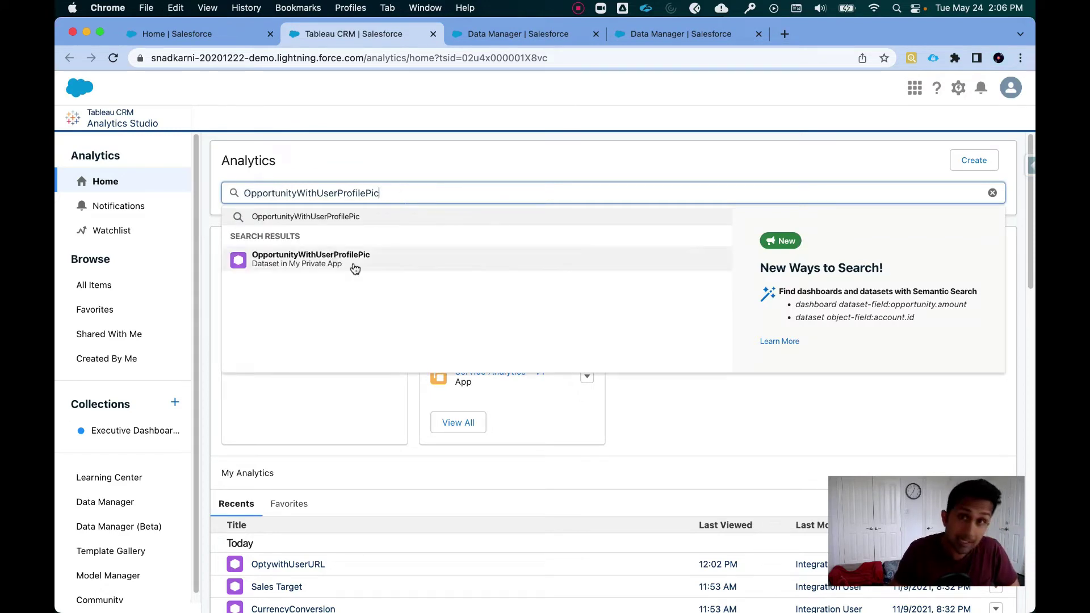
click(355, 268)
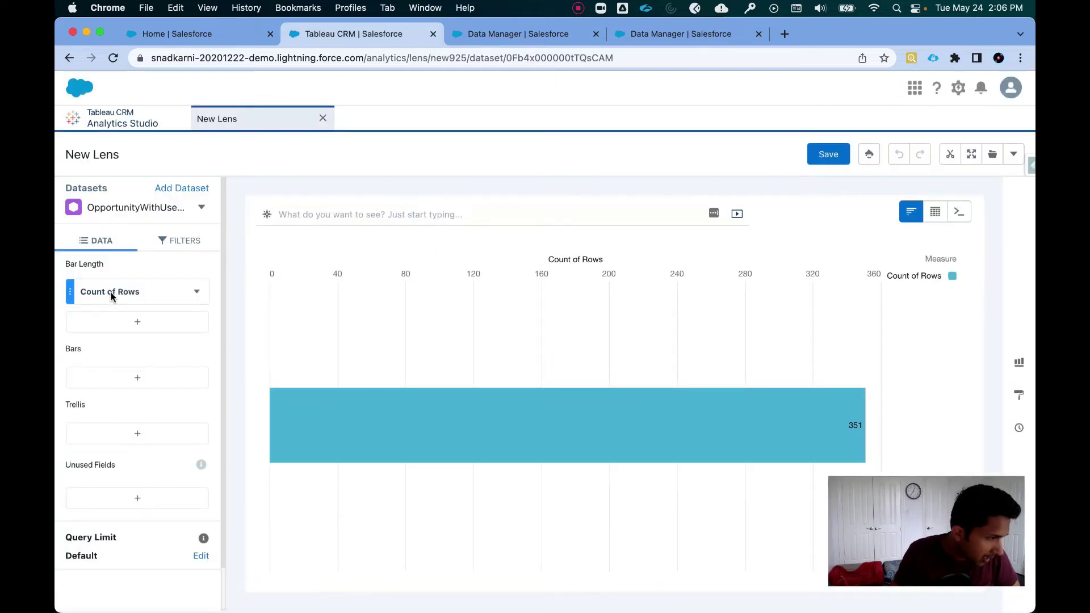
Chart Sum of Amount by Full Name, sorted from highest to lowest
click(117, 292)
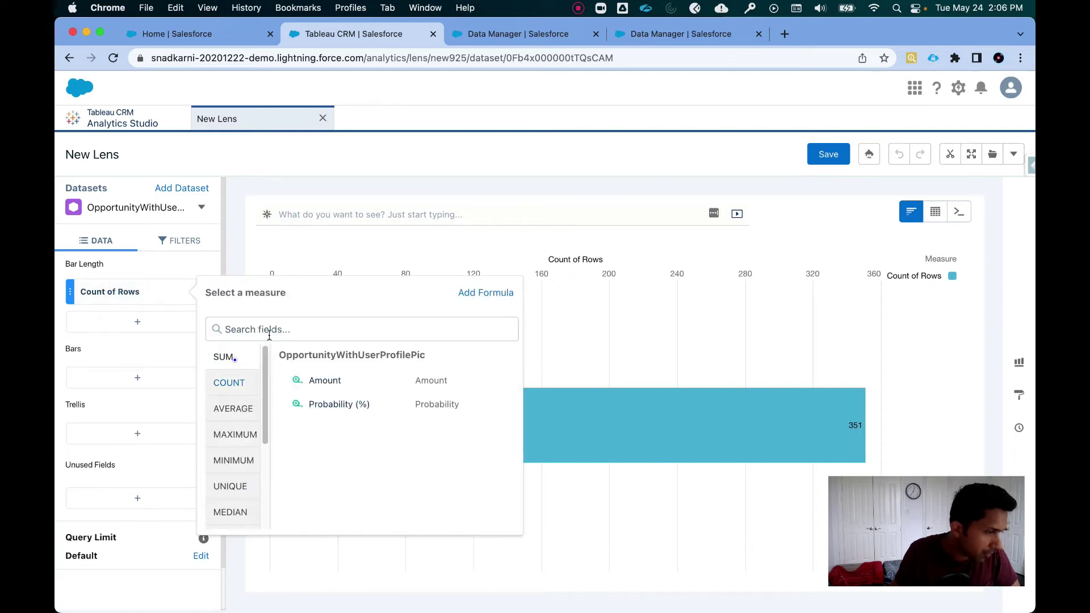
click(344, 382)
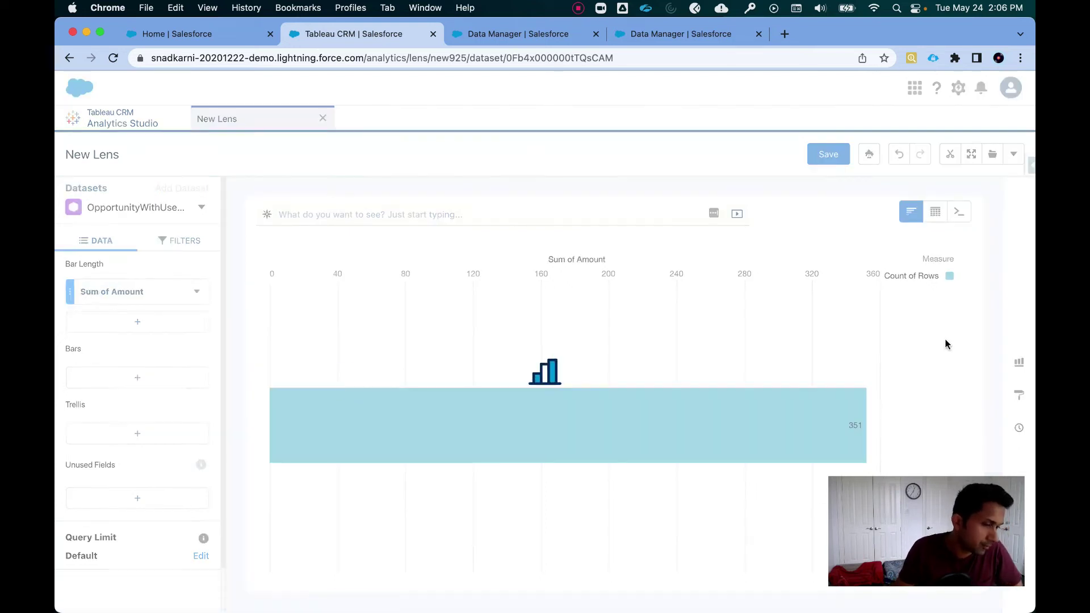
click(131, 378)
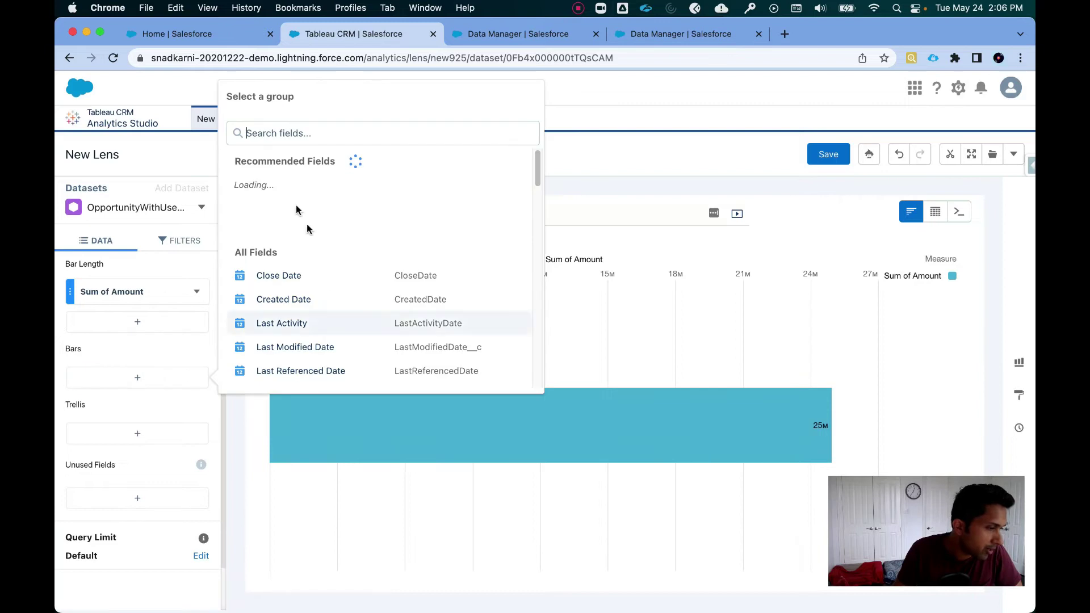
text(Full)
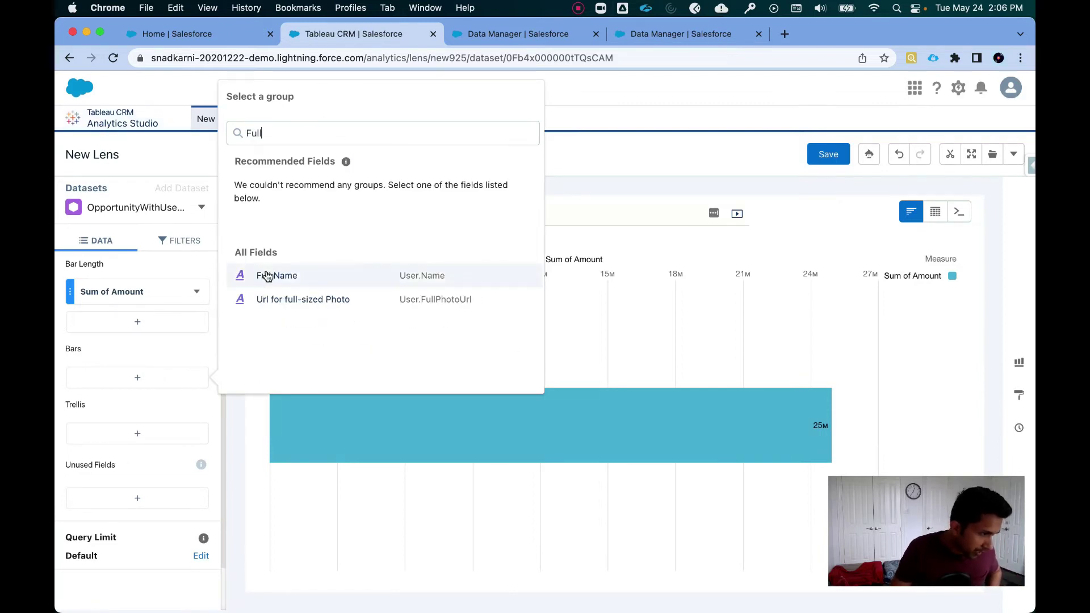
click(267, 276)
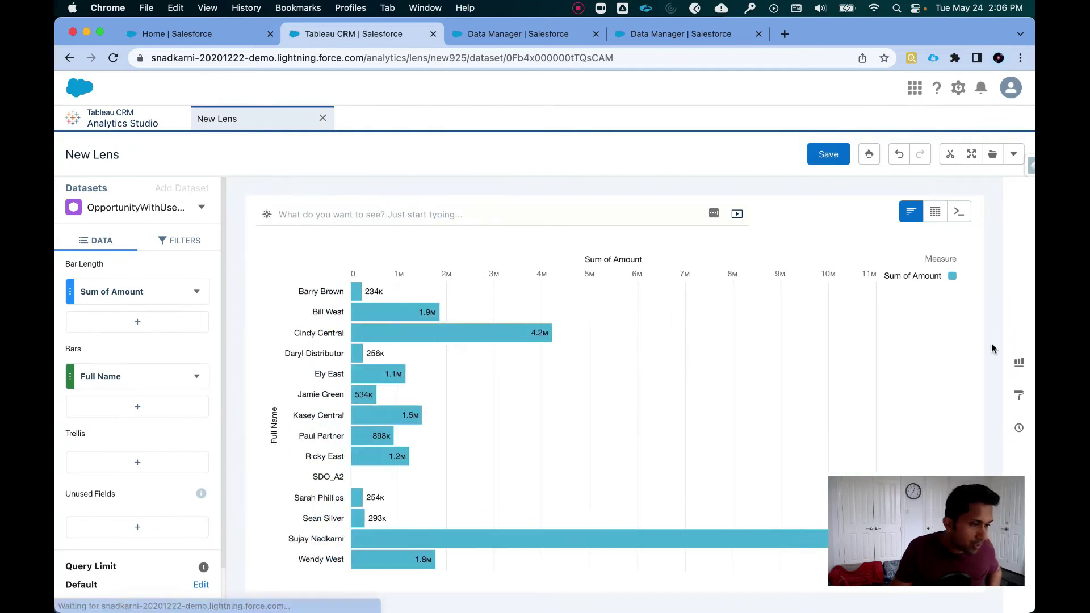
click(611, 261)
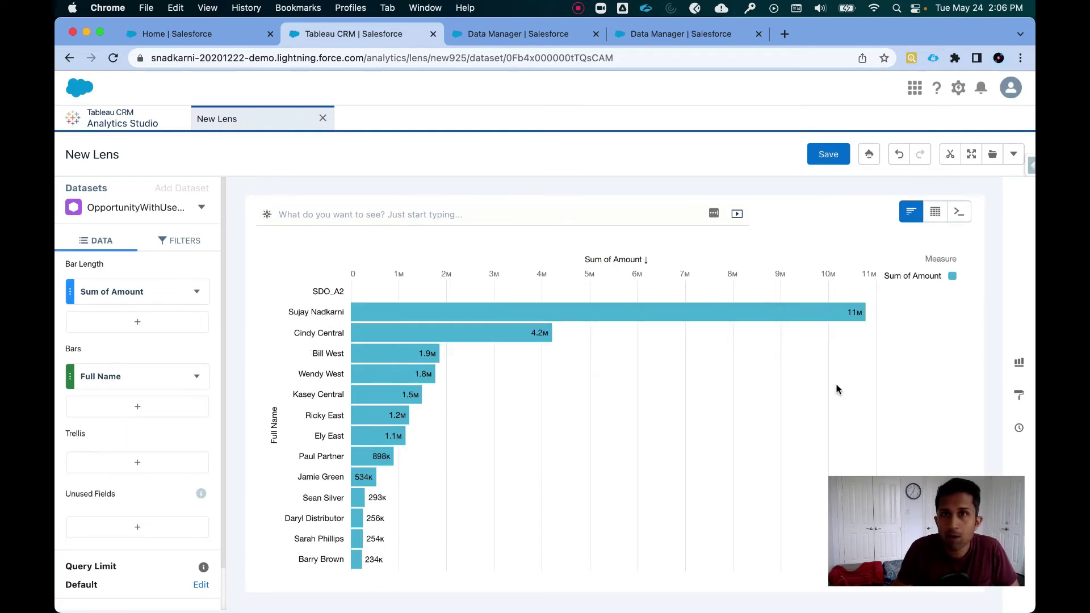
Add Url for full-sized Photo as a second grouping under Full Name
click(137, 407)
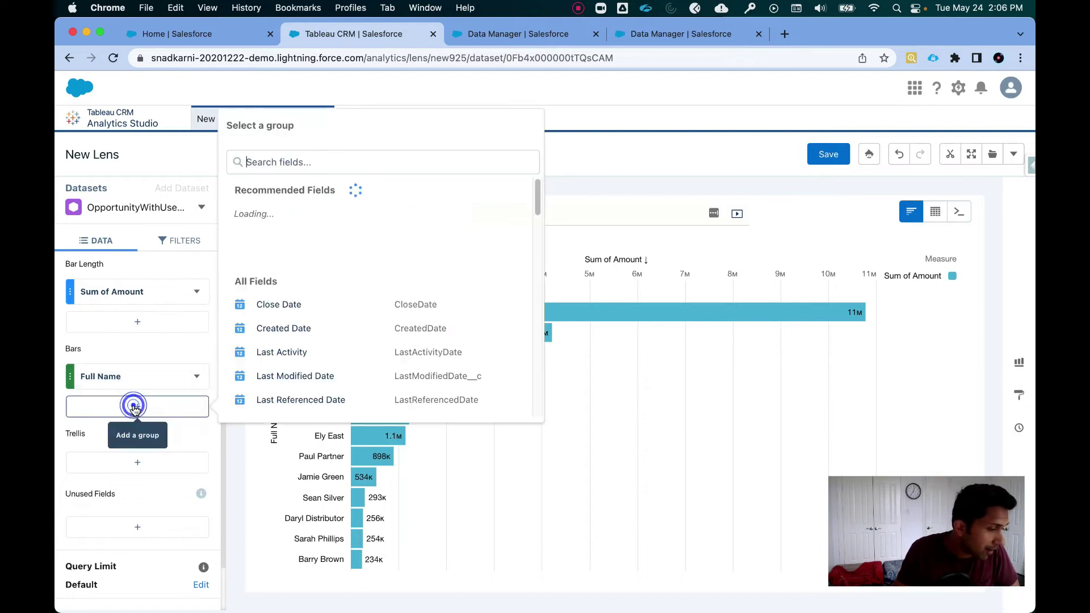
click(282, 161)
text(url)
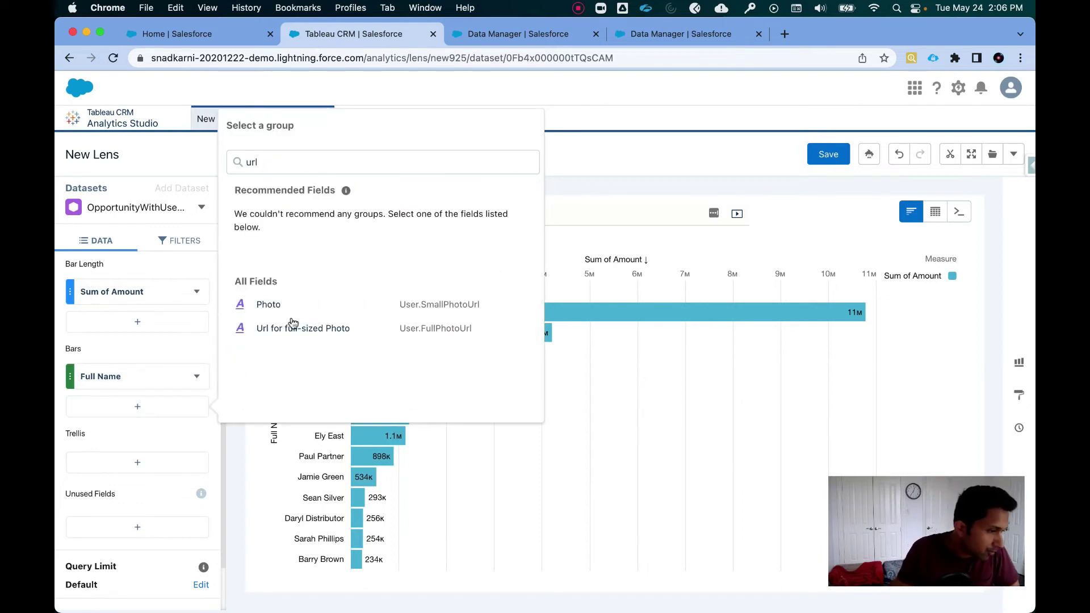
click(294, 329)
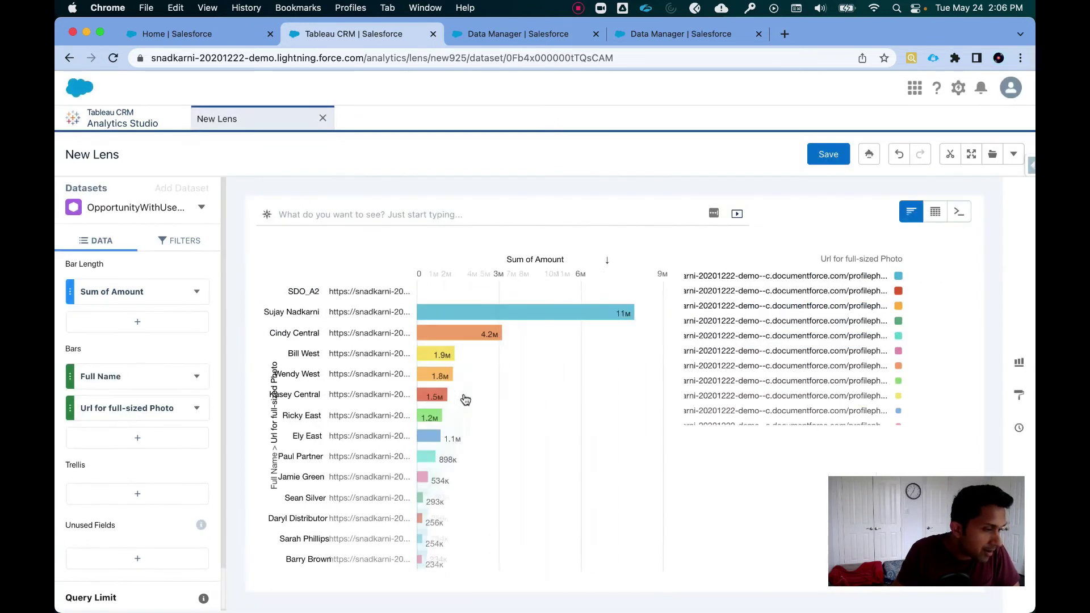
mouse_move(423, 334)
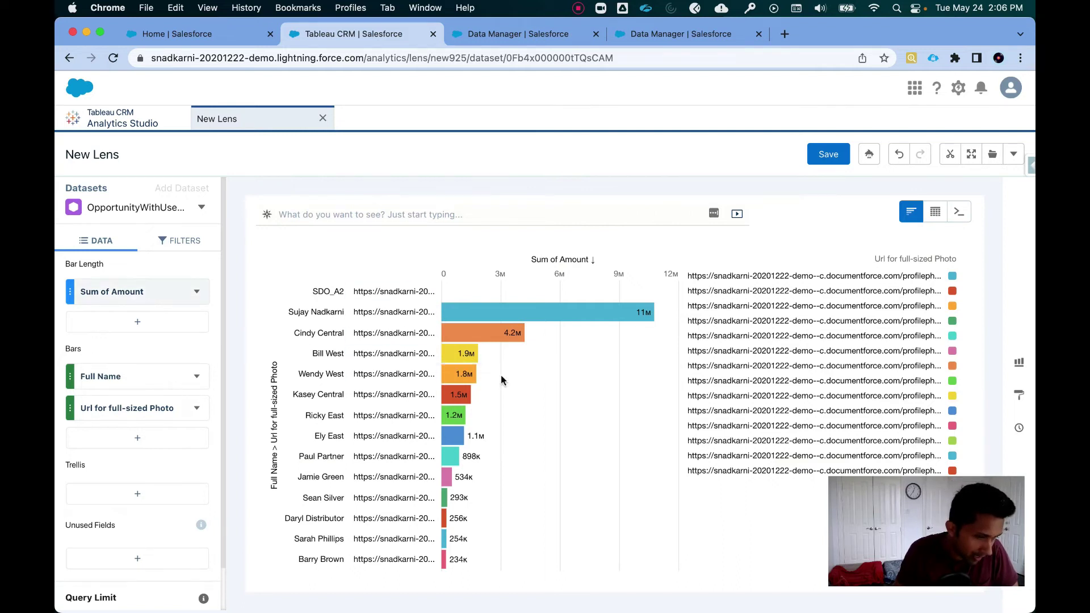
Switch to a Compare Table, delete the photo URL grouping, and start a formula column
click(935, 219)
click(839, 277)
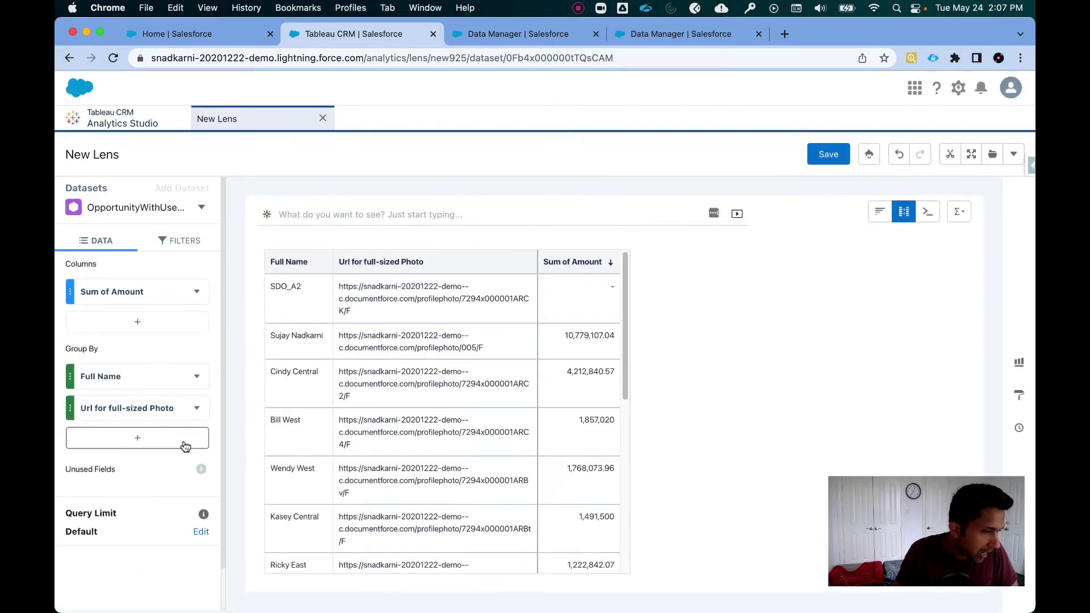
click(197, 409)
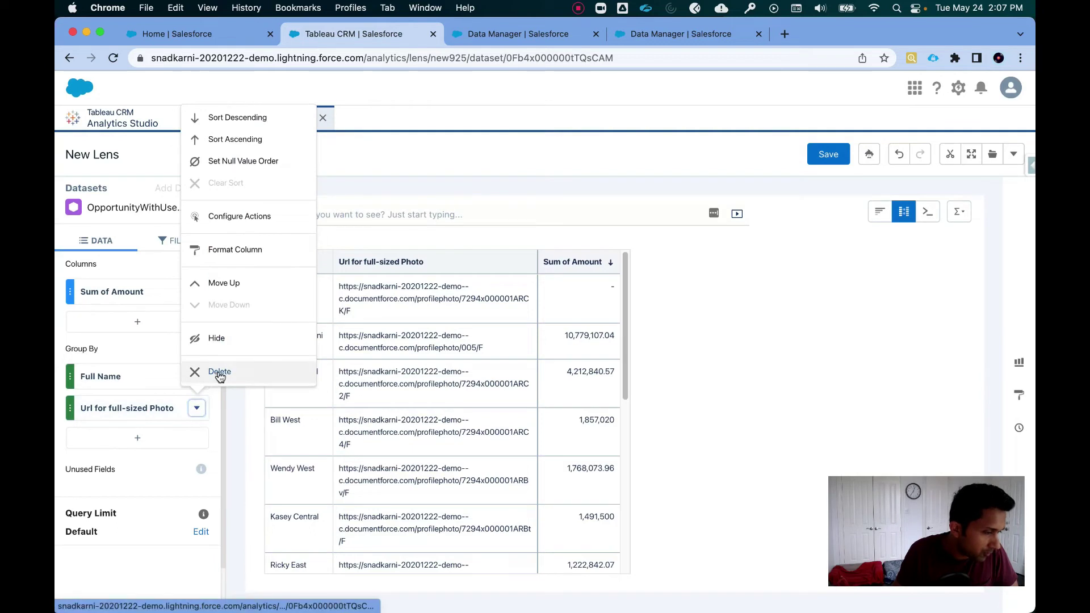
click(220, 373)
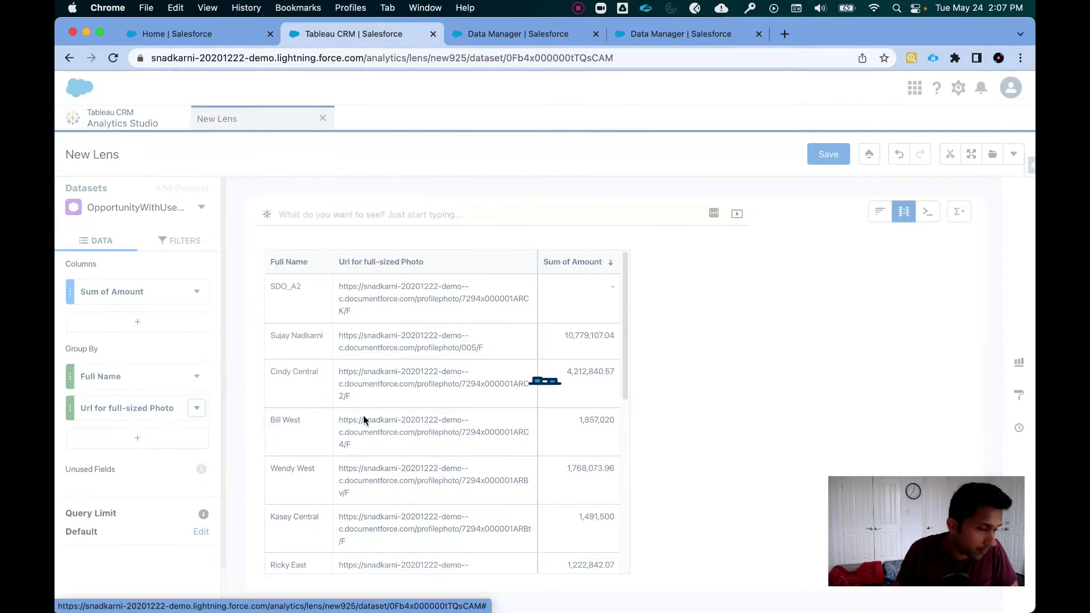
click(137, 322)
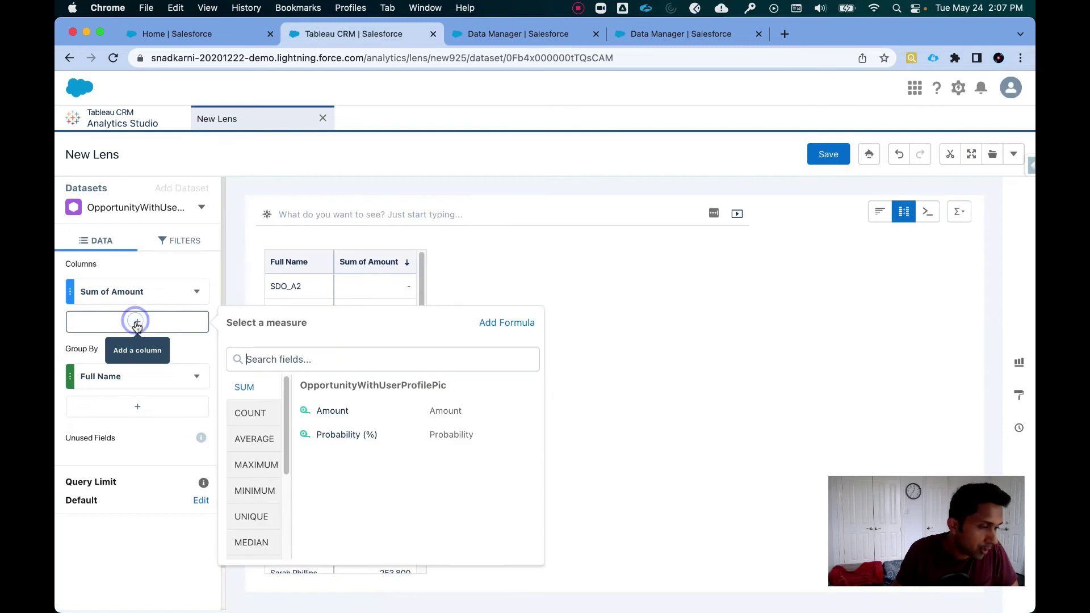
click(521, 325)
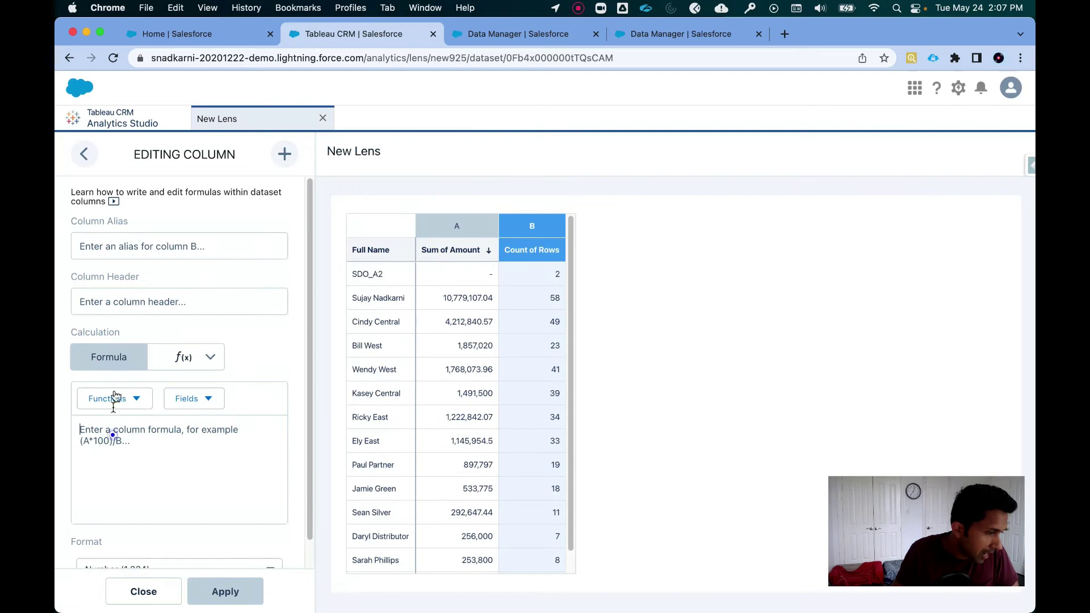
Start the column formula with the first() function
click(136, 399)
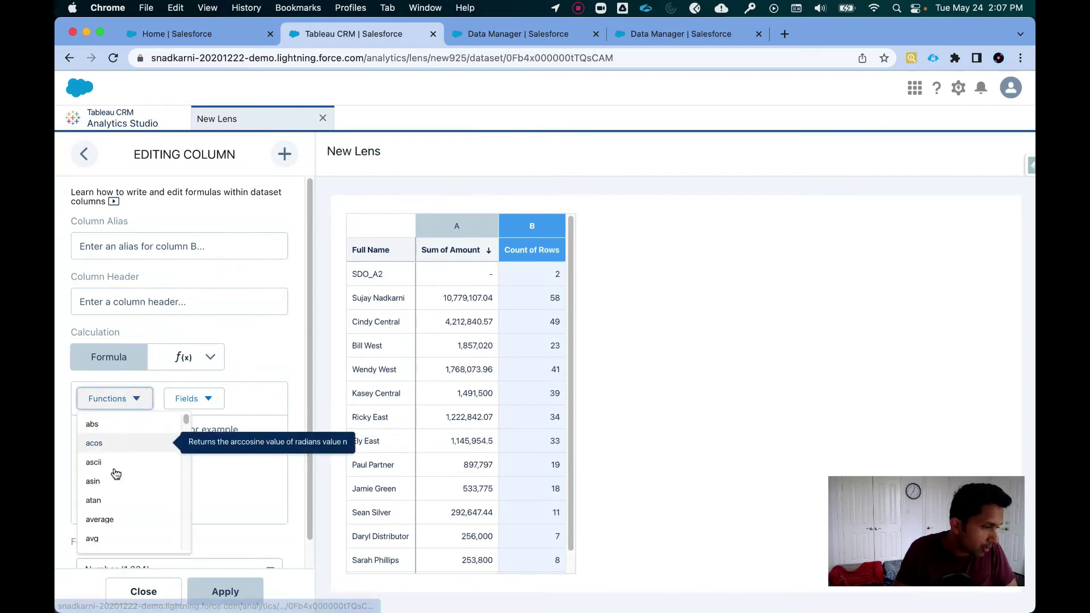
scroll(117, 488, down, 5)
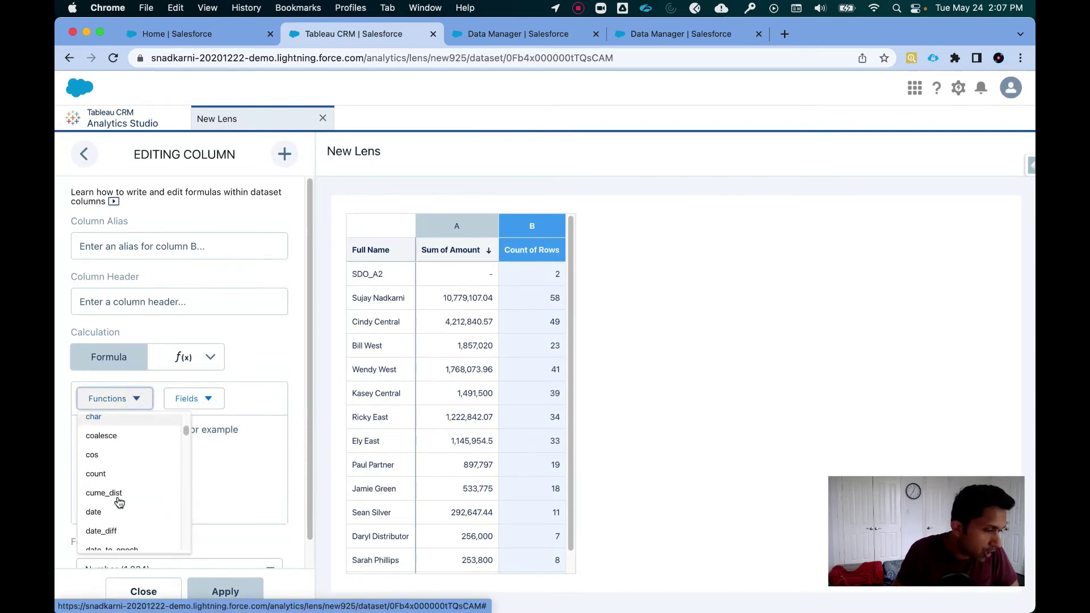
scroll(118, 503, down, 6)
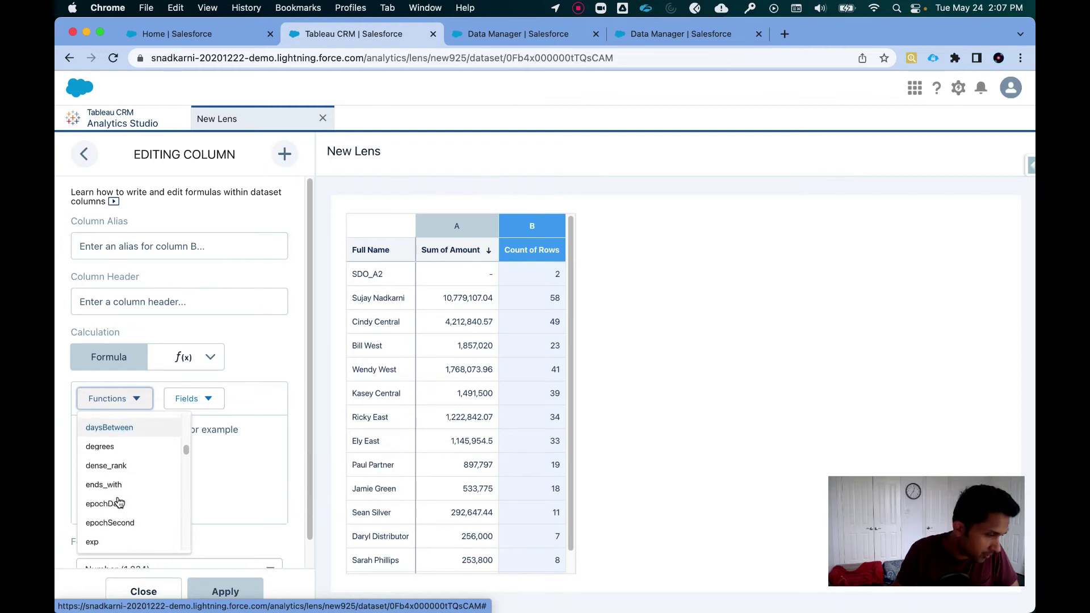
scroll(119, 503, down, 3)
click(104, 482)
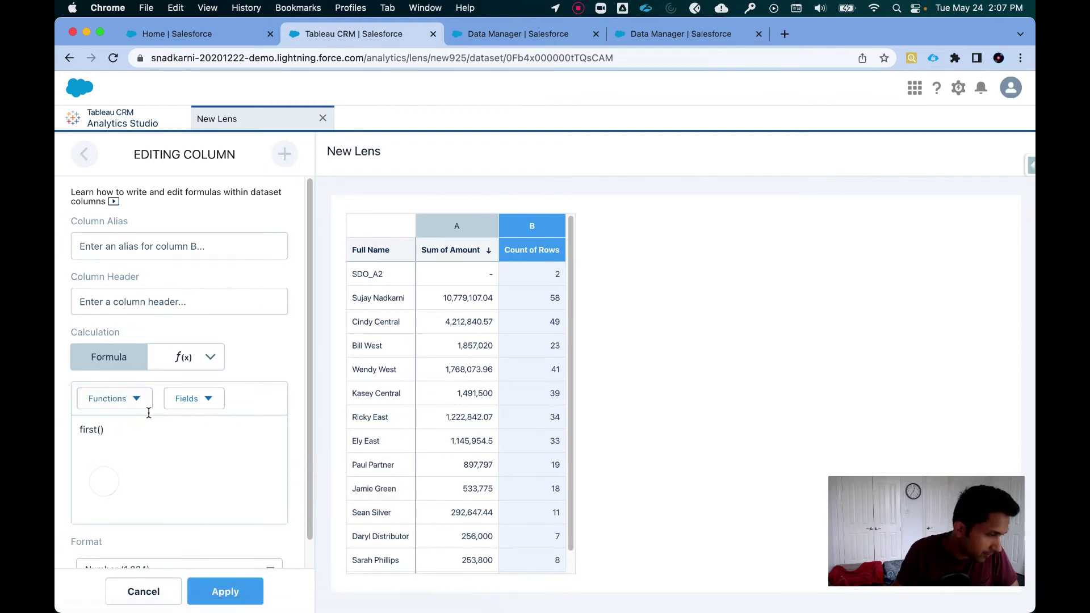
Complete the formula as first('User.FullPhotoUrl') and apply the column
click(202, 401)
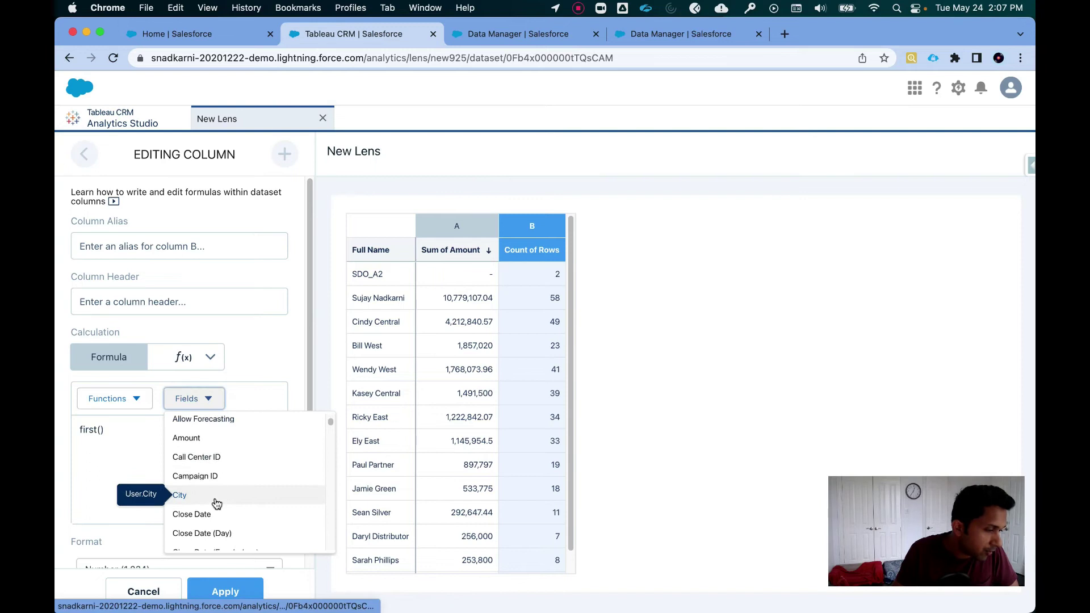
scroll(216, 503, down, 15)
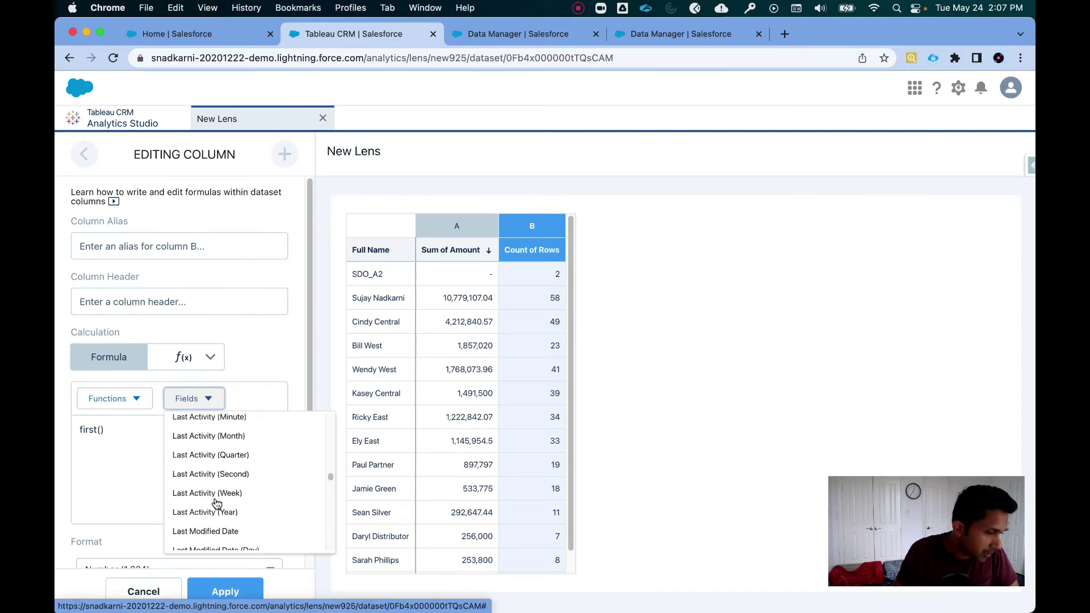
scroll(216, 504, down, 6)
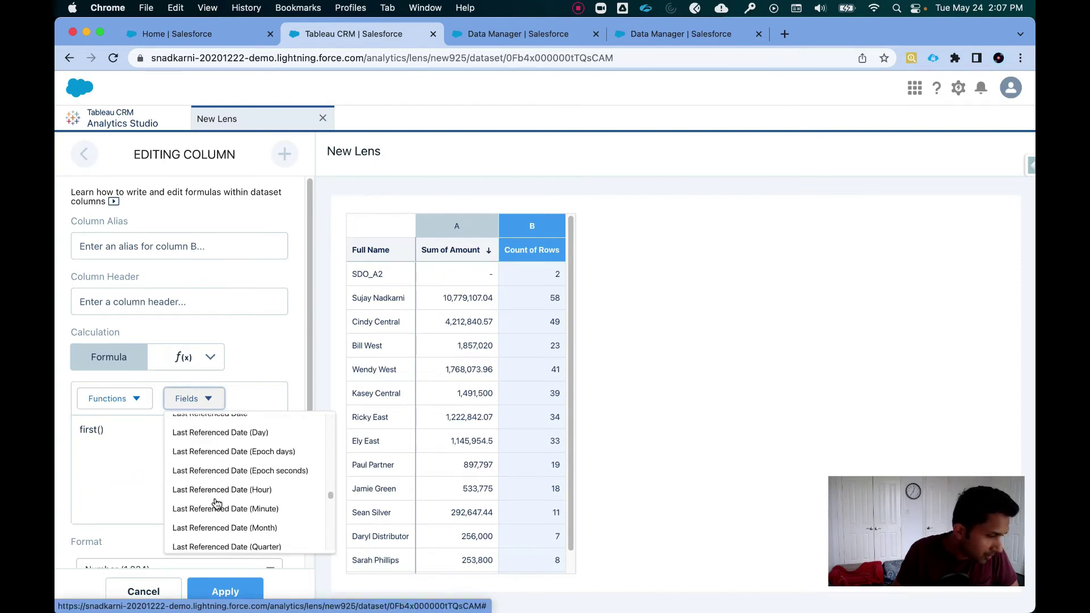
scroll(227, 505, down, 6)
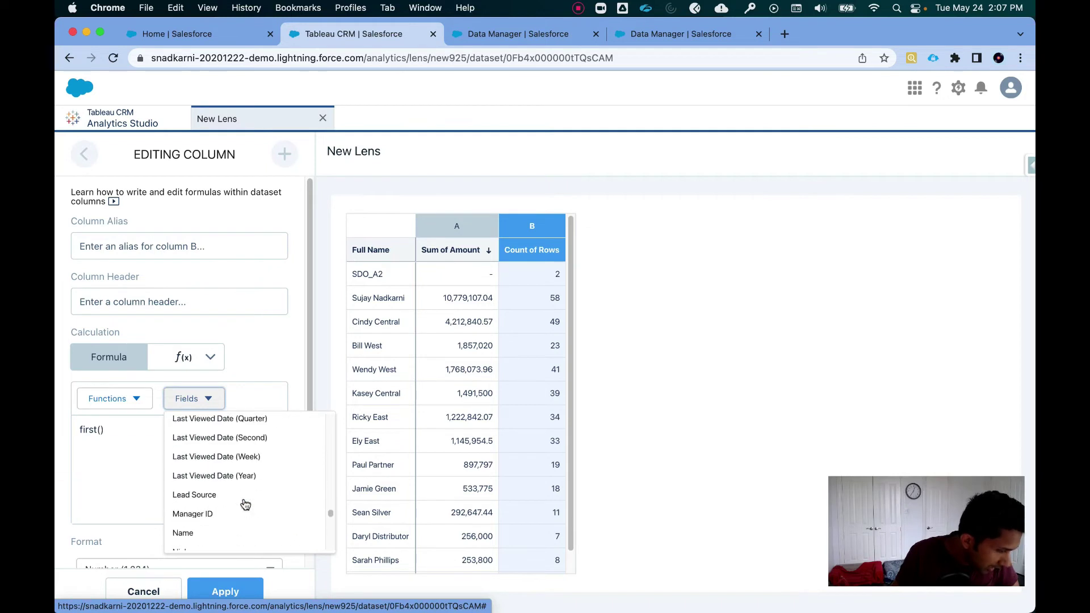
scroll(245, 504, down, 8)
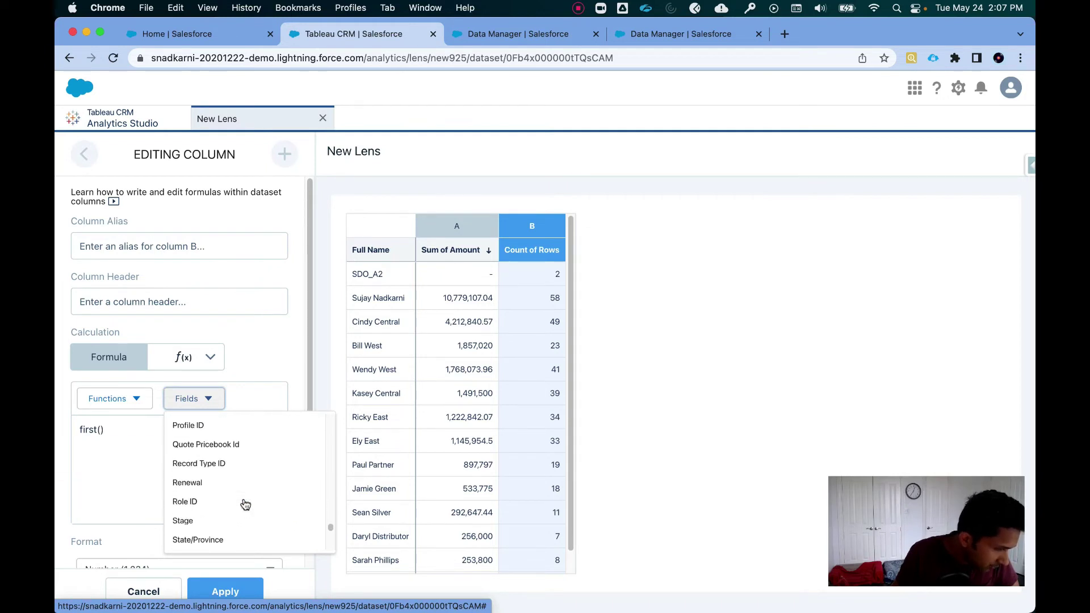
scroll(244, 504, down, 3)
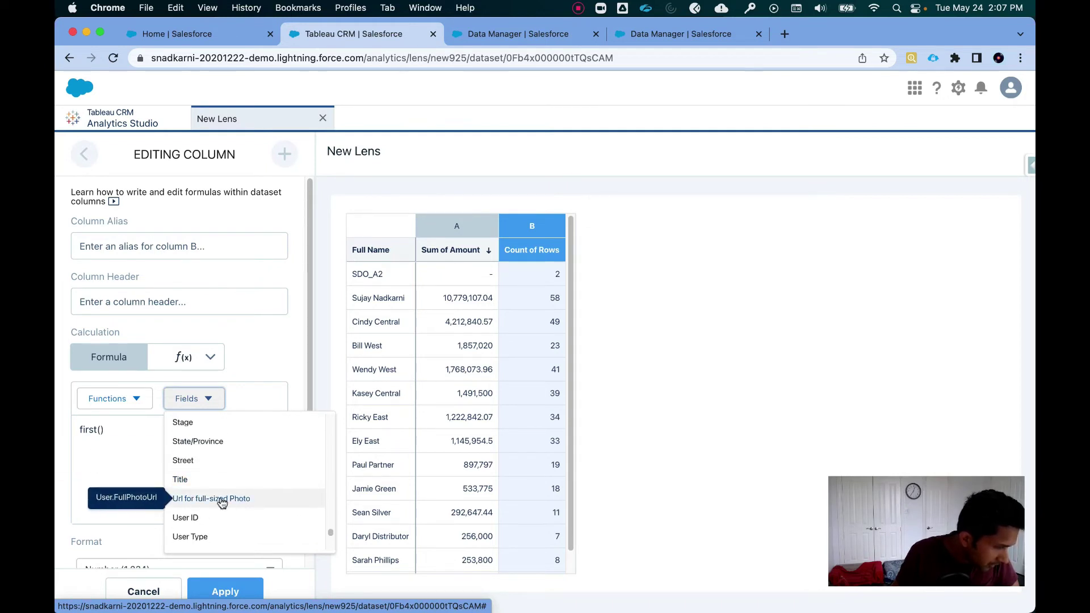
click(221, 503)
click(202, 432)
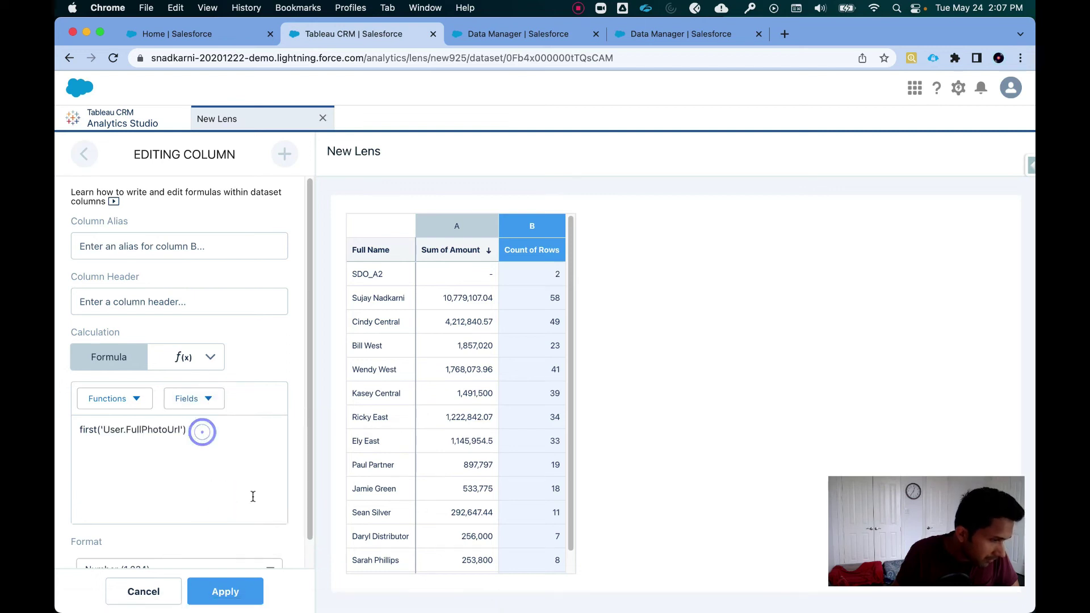
click(248, 590)
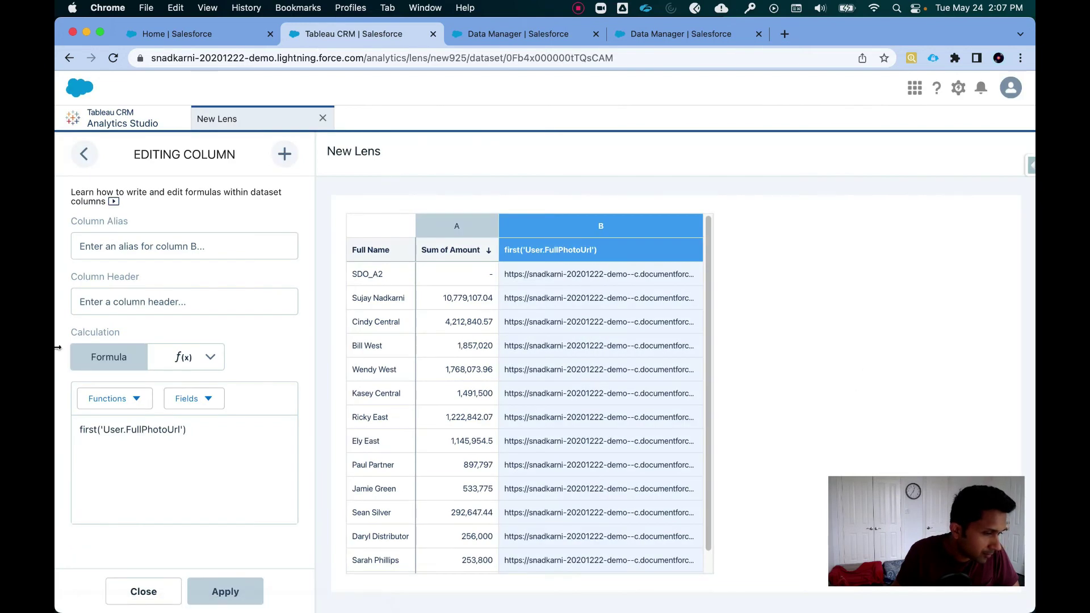
Place the photo URL column before Sum of Amount and switch to a horizontal bar chart
click(144, 590)
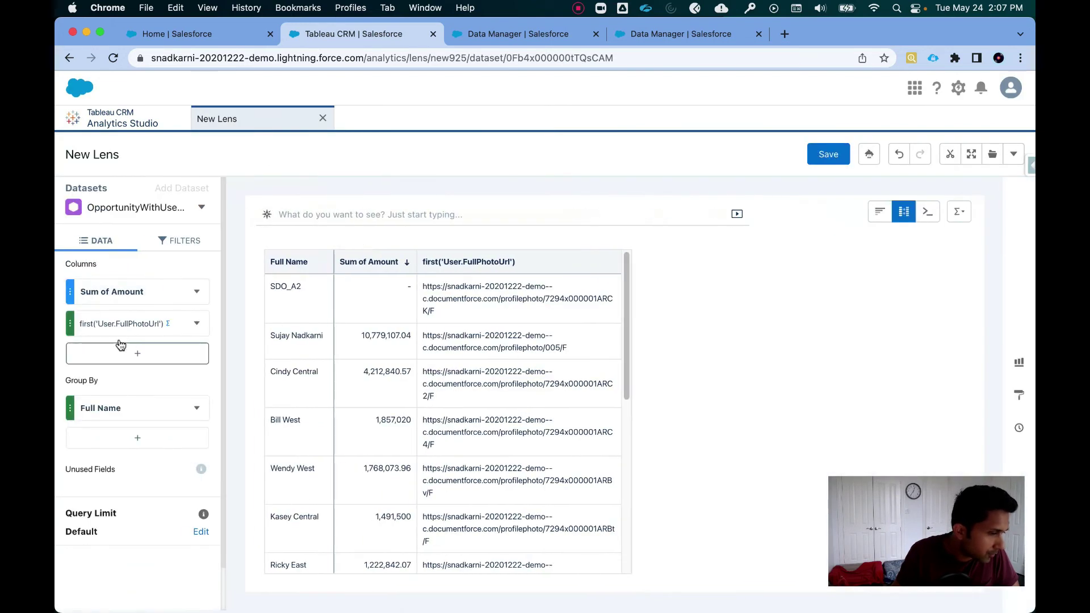
drag(125, 306, 126, 324)
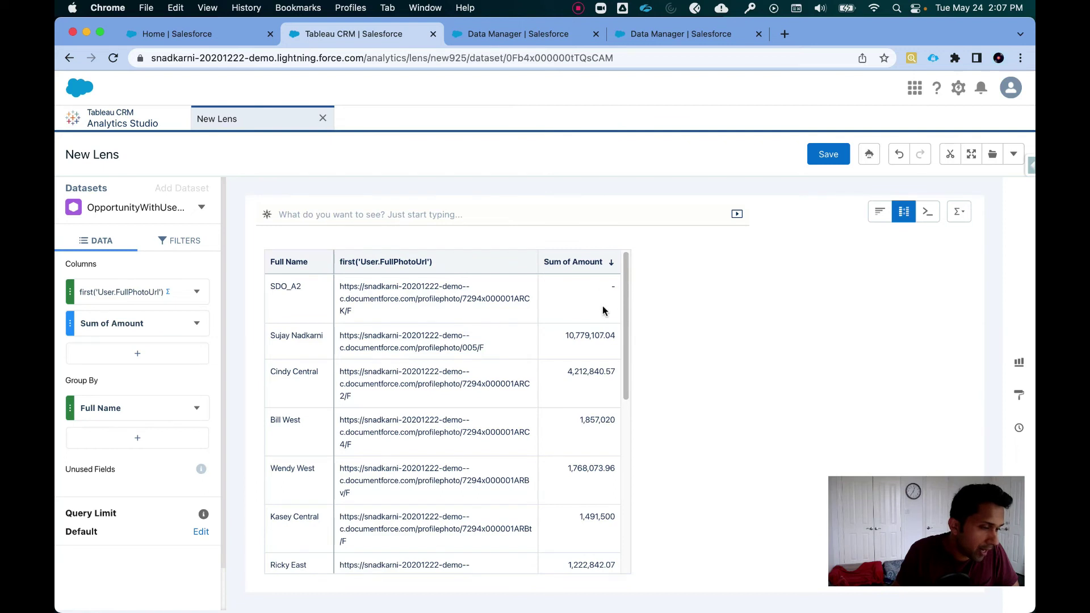
click(878, 216)
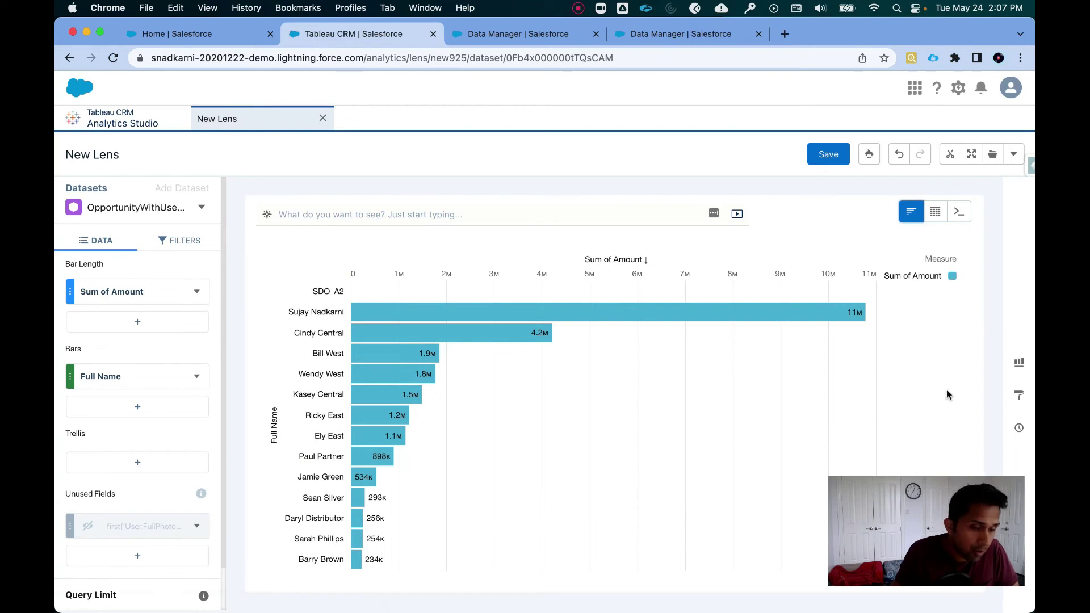
Enable Use Icons in the Y-Axis formatting so rep photos appear beside names
click(1015, 399)
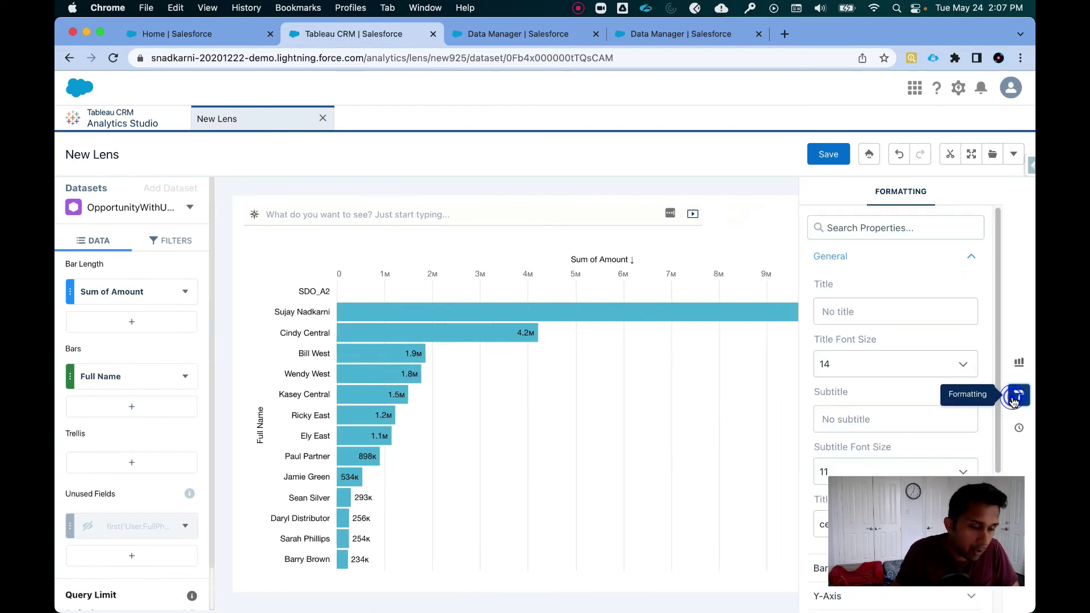
scroll(955, 410, down, 3)
scroll(955, 420, down, 1)
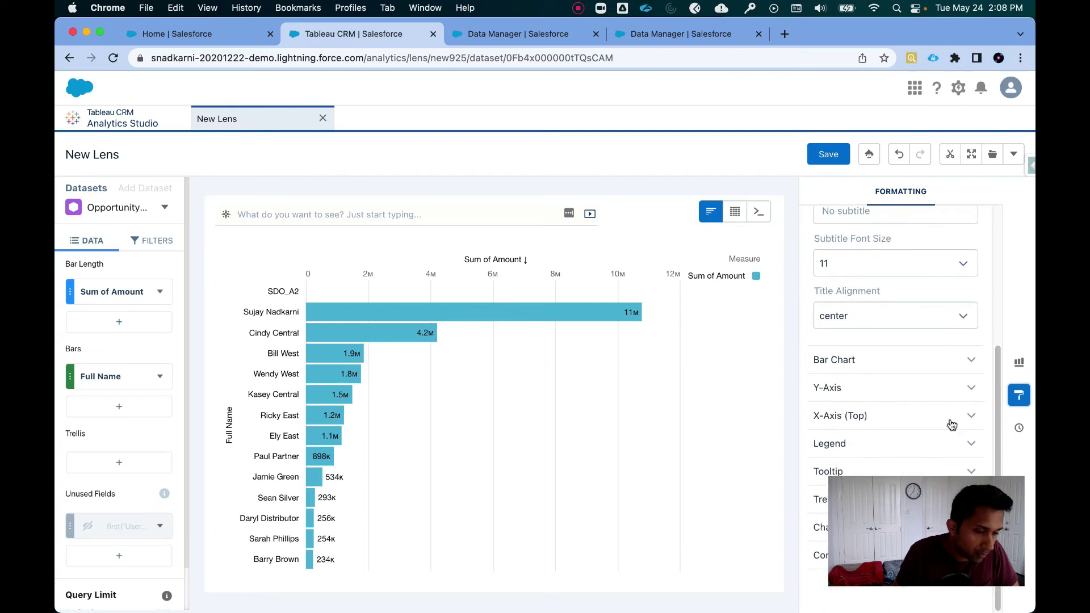
click(864, 391)
scroll(863, 392, down, 3)
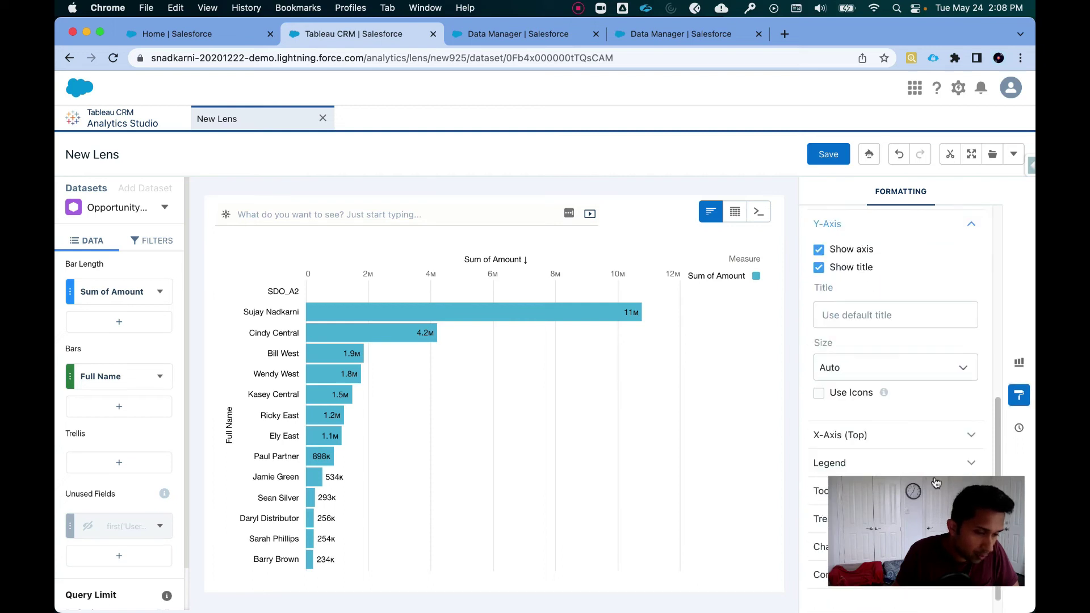
click(819, 393)
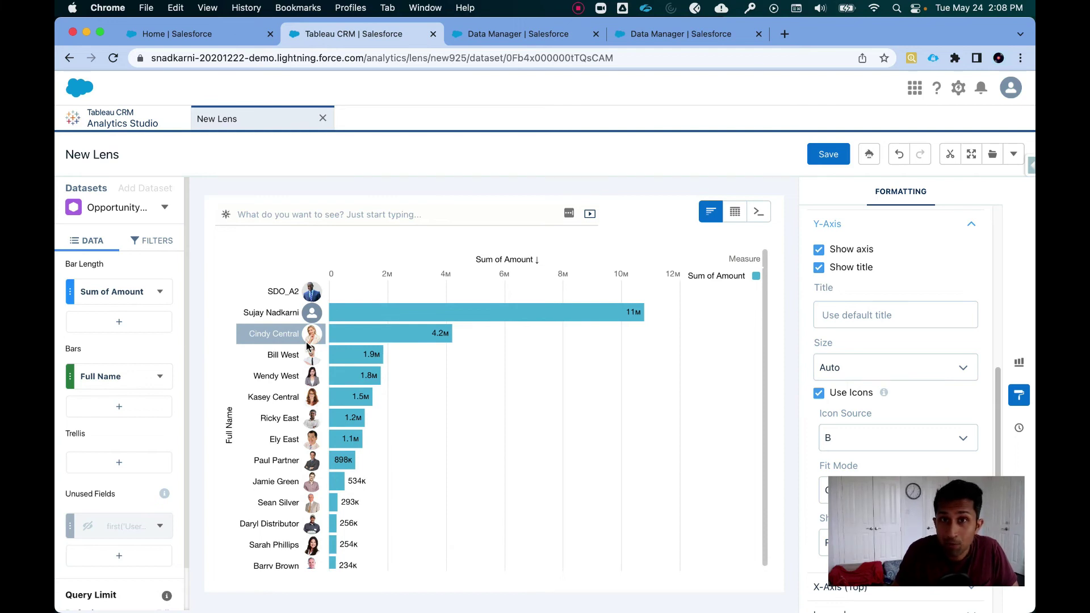
Clip the photo-labelled Sum of Amount chart into a new dashboard and place it on the canvas
click(950, 156)
click(934, 246)
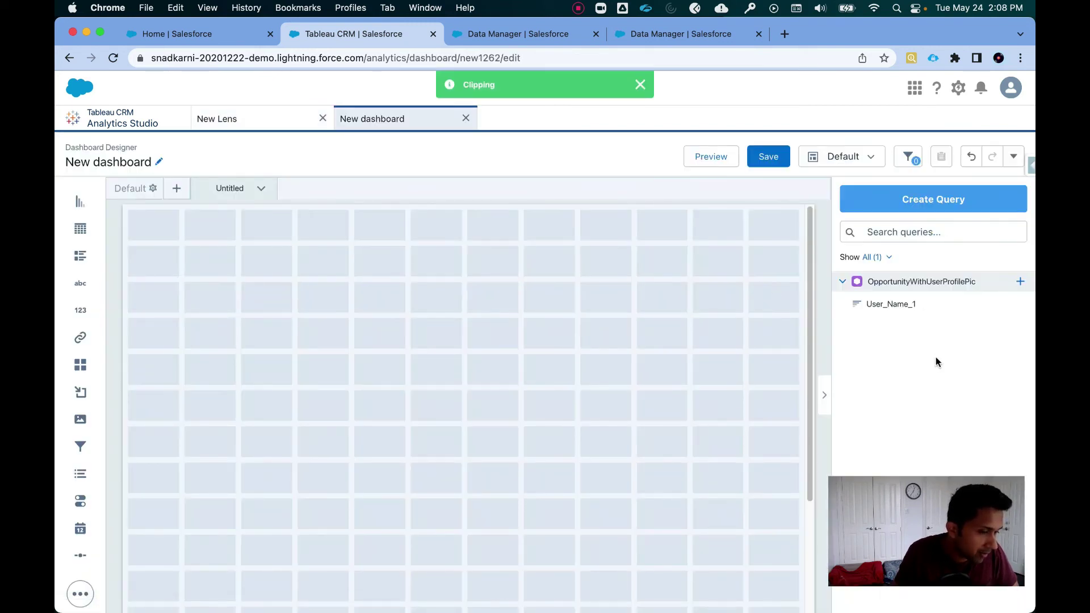
drag(895, 304, 184, 383)
Enlarge the chart, shift it up one row, and add a text widget spanning the top row
drag(289, 421, 701, 562)
drag(171, 343, 161, 301)
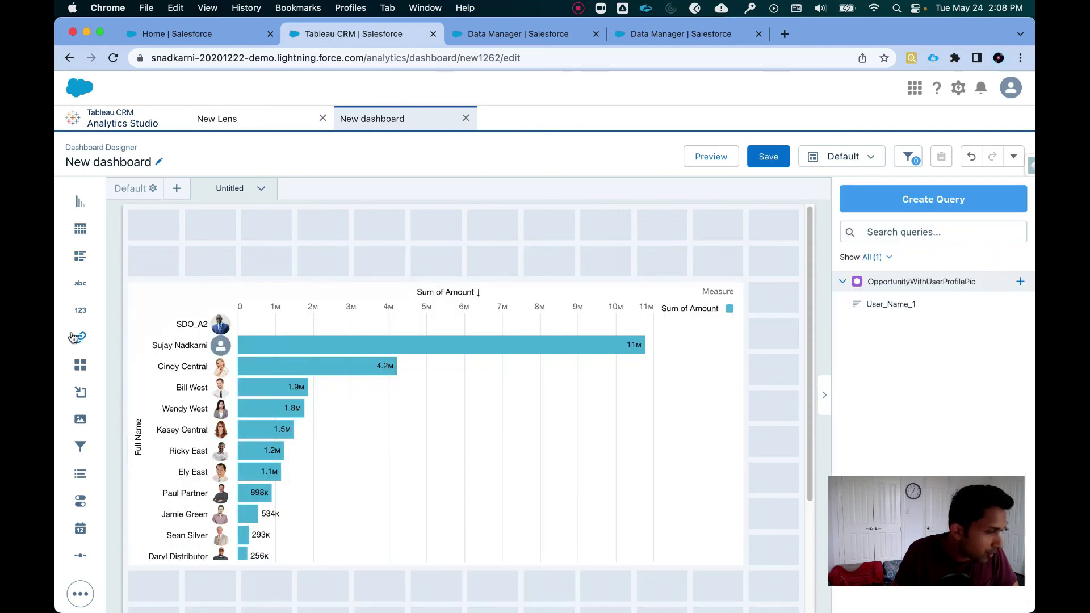
drag(80, 294, 152, 233)
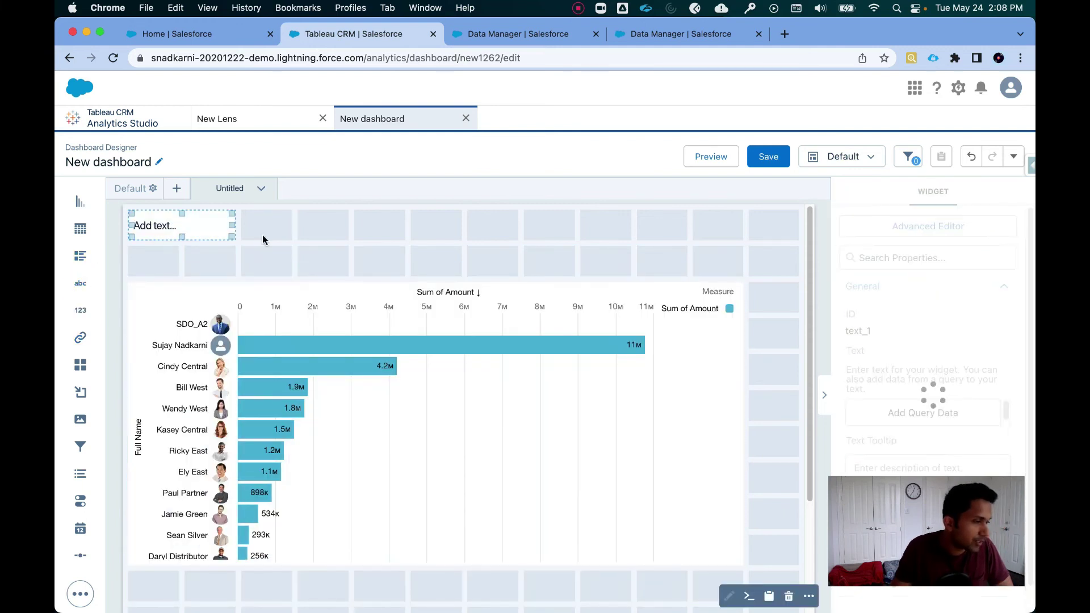
drag(233, 225, 717, 239)
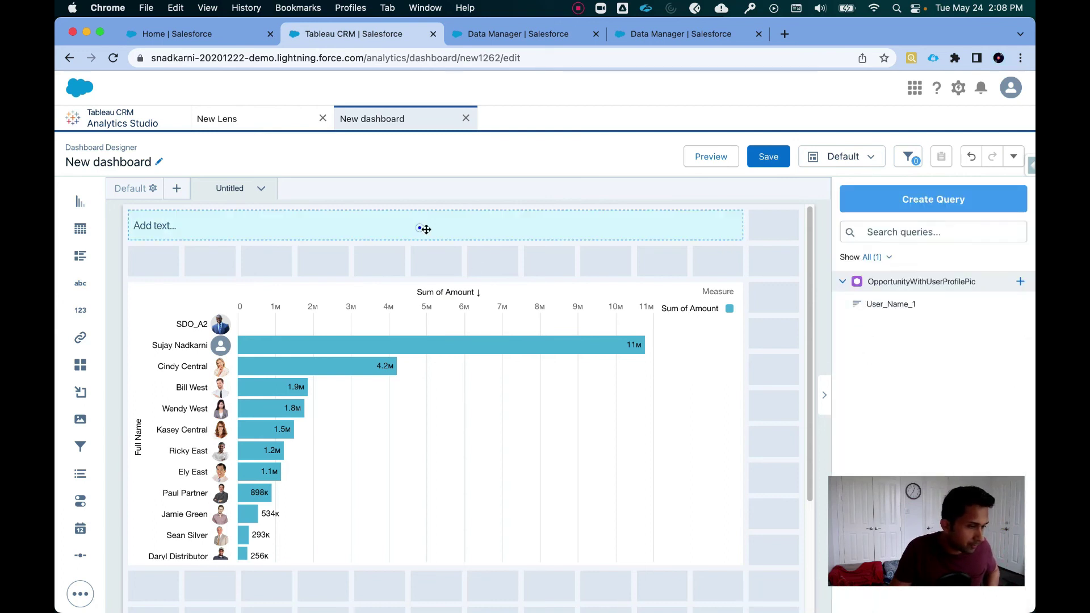
Begin the Leaderboard title in the top text widget, typing 'LEad'
click(420, 227)
scroll(951, 360, down, 3)
click(937, 334)
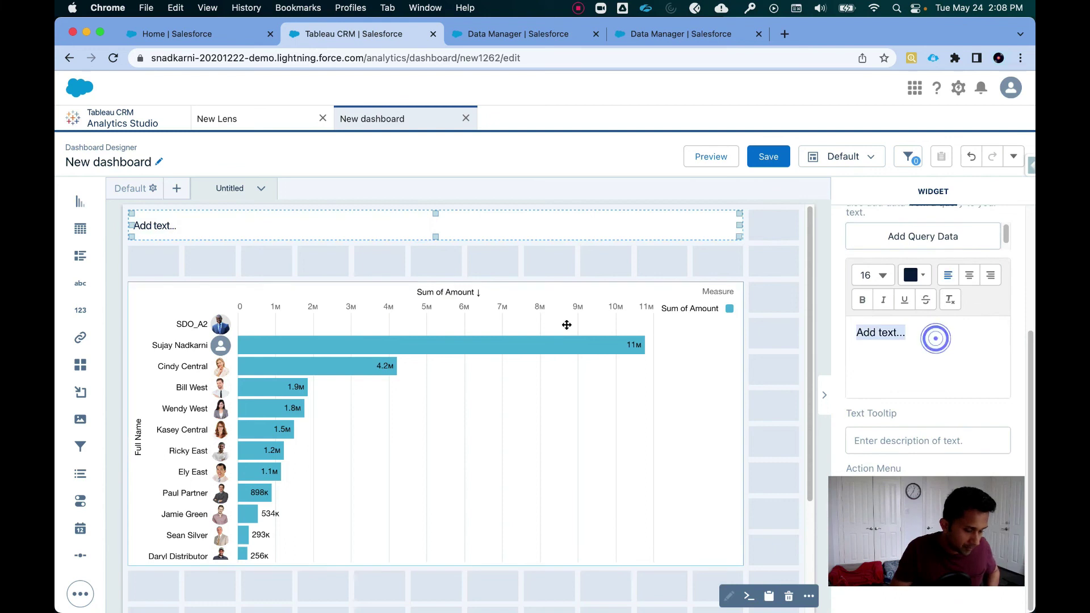
text(LEad)
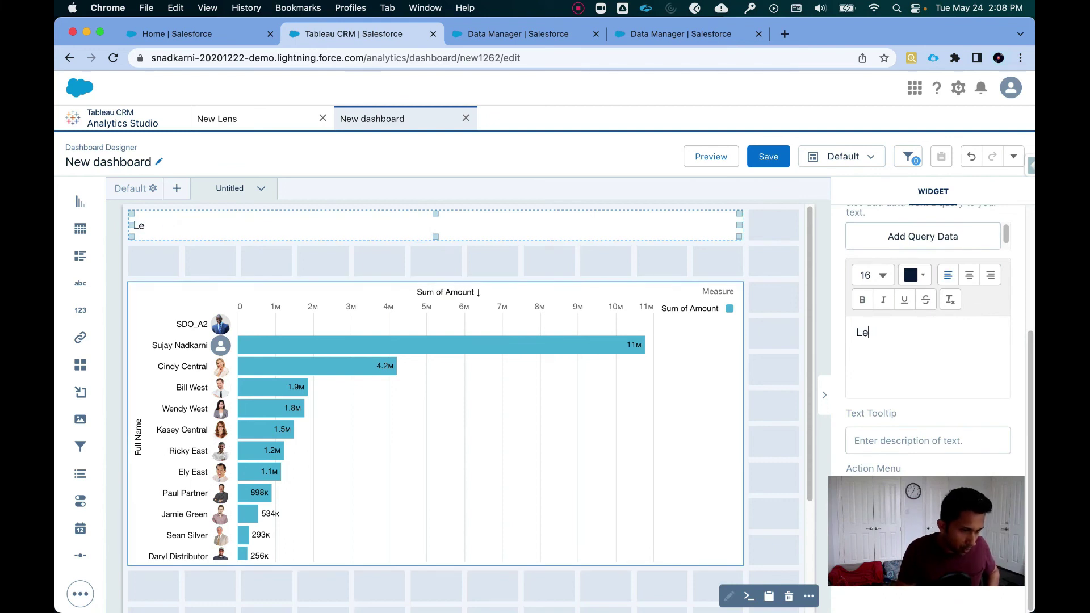